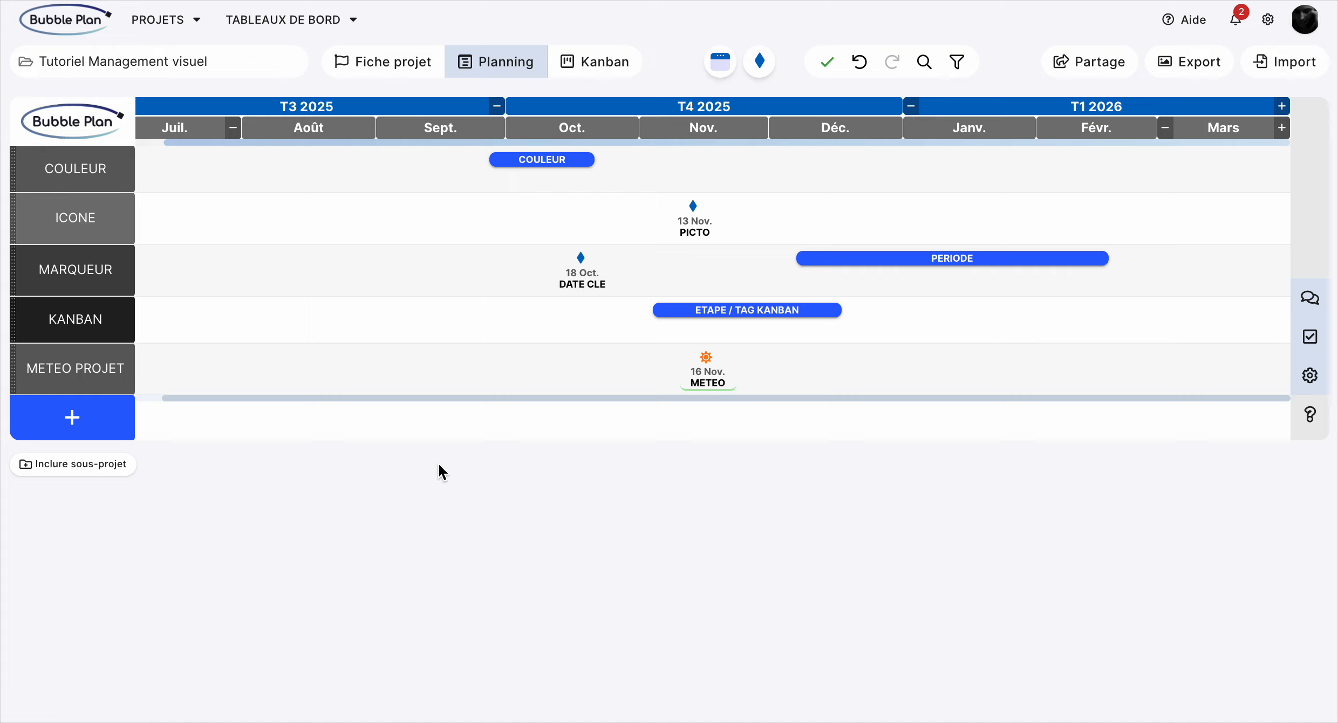
mouse_move(99, 238)
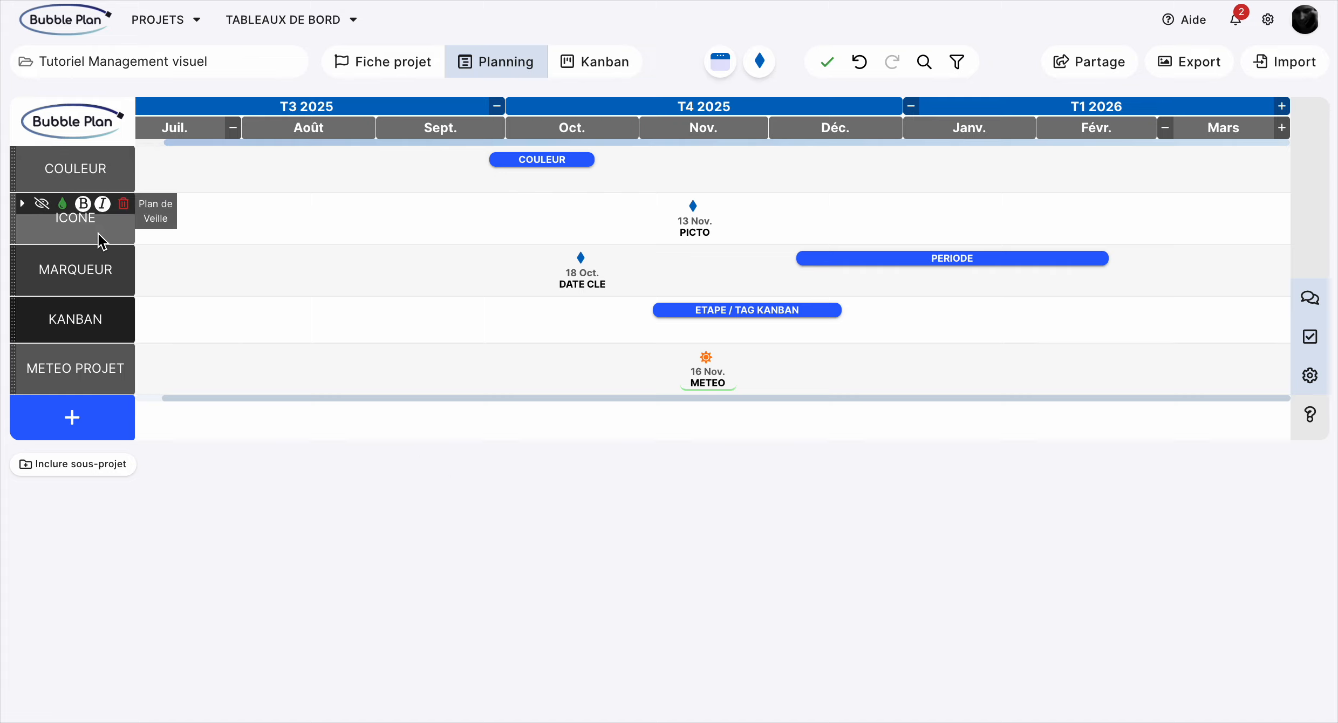
mouse_move(93, 324)
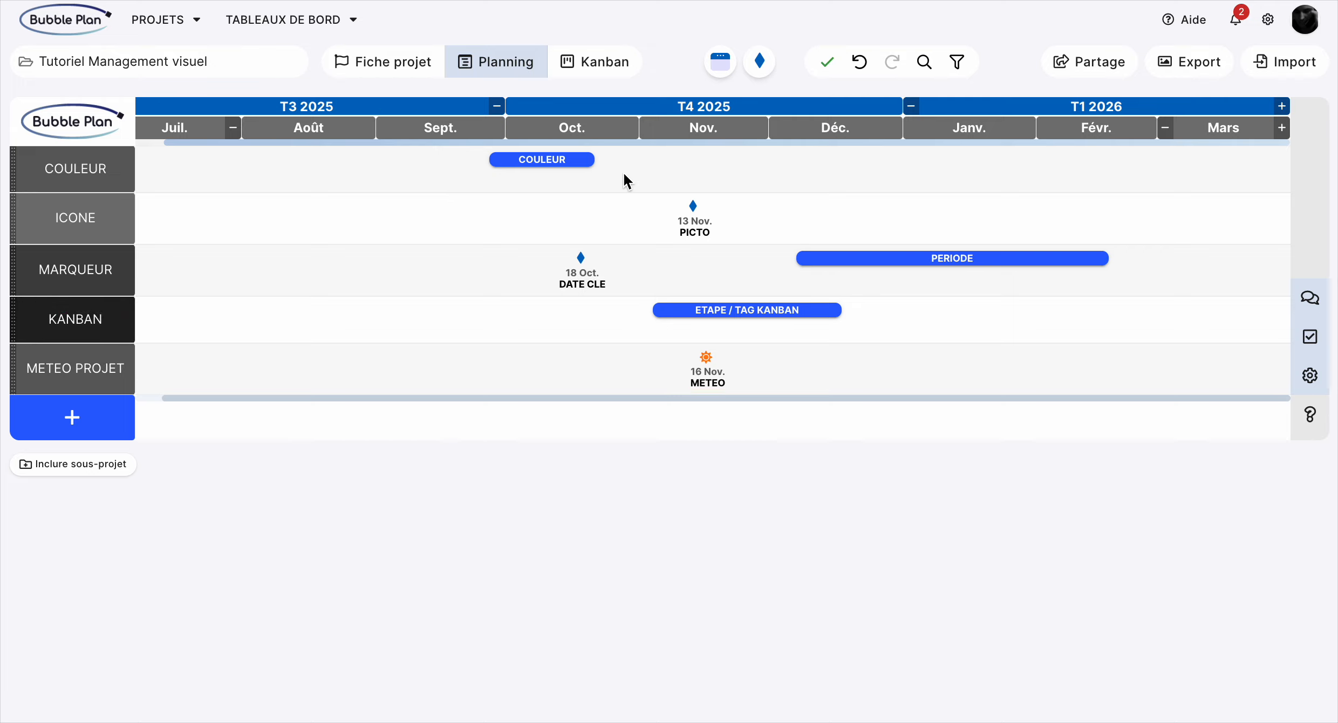
Recolour the COULEUR task bar with the first grey shade of Ensemble 6
mouse_move(553, 164)
left_click(607, 169)
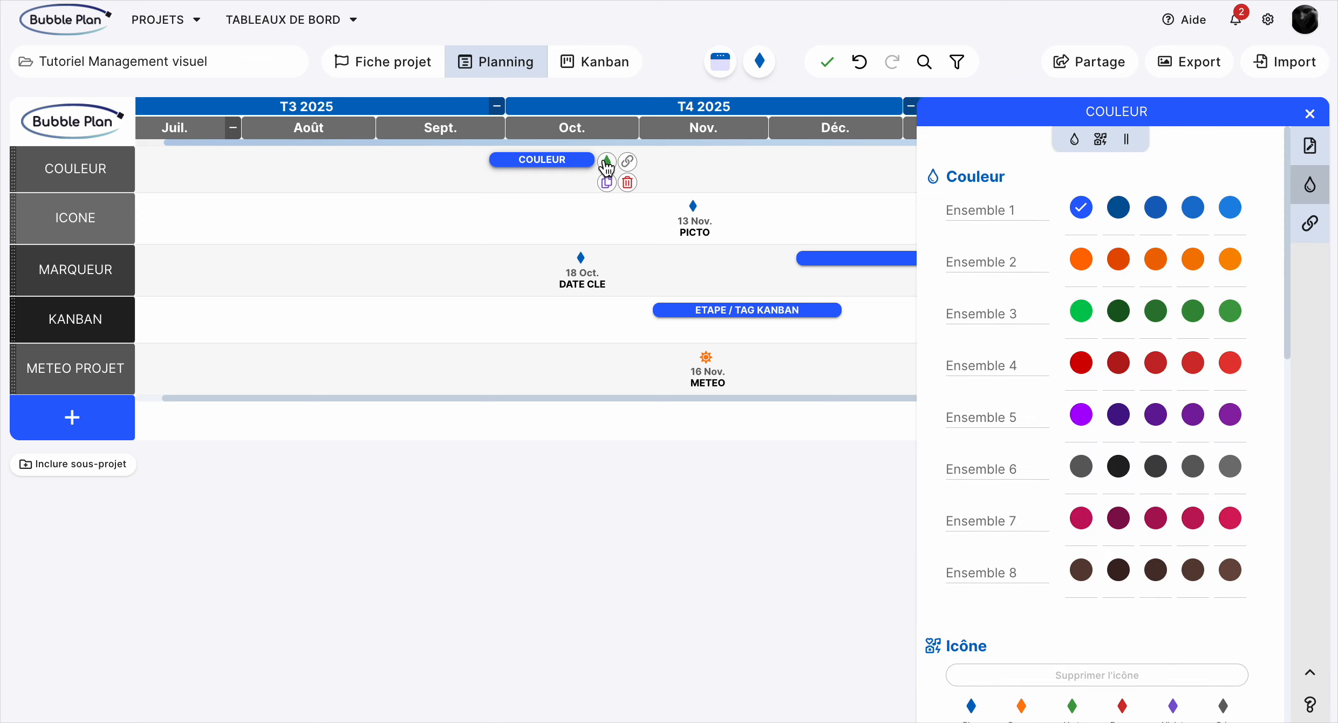
left_click(1120, 312)
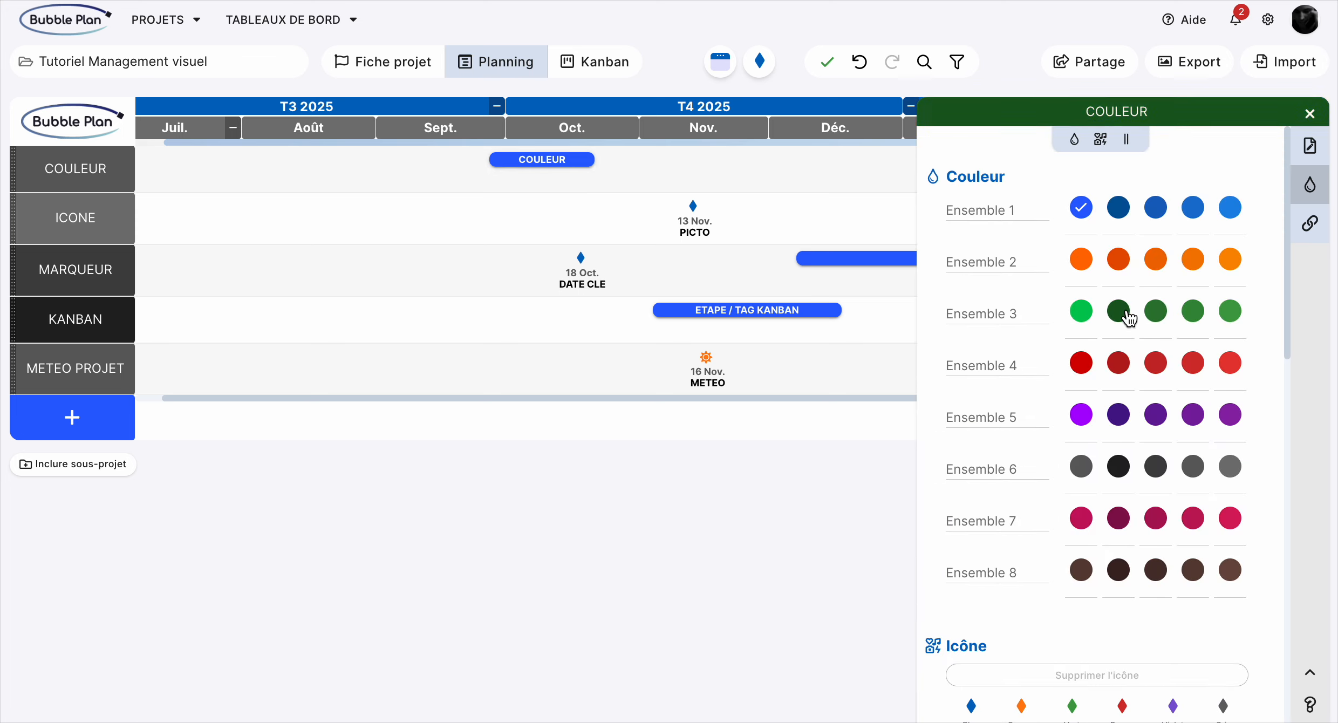
left_click(1156, 416)
left_click(1081, 467)
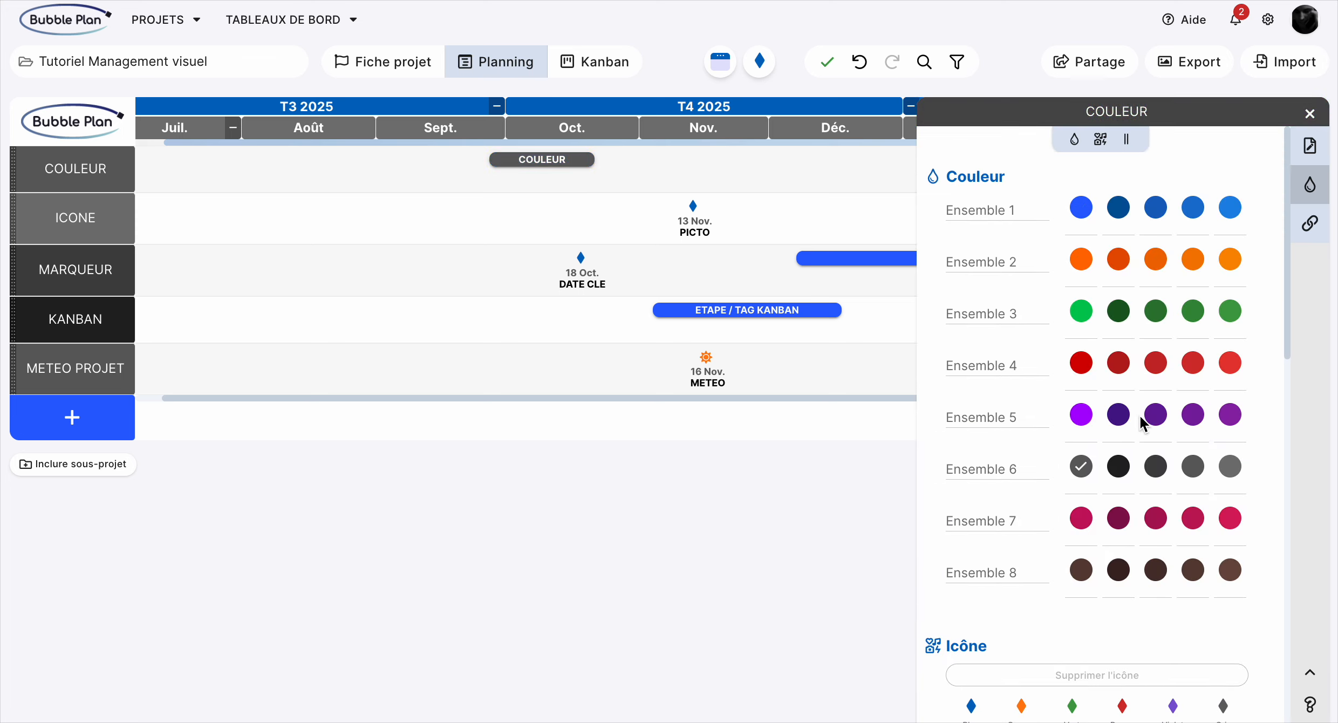
Label the second blue shade of Ensemble 1 "LEGENDE" and rename the Ensemble 2 colour group "CATEGORIE COULEUR"
left_click(1121, 229)
type("LEGENDE")
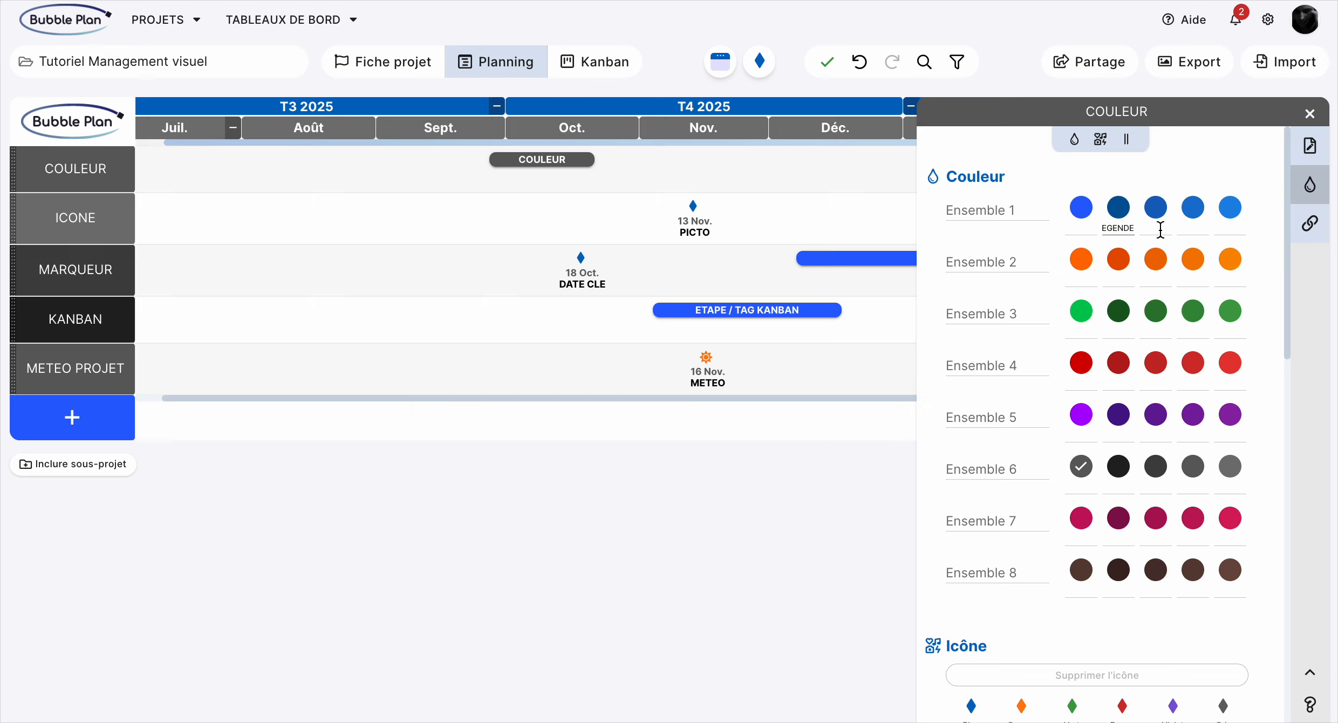
left_click(974, 262)
type("CATEGORIE")
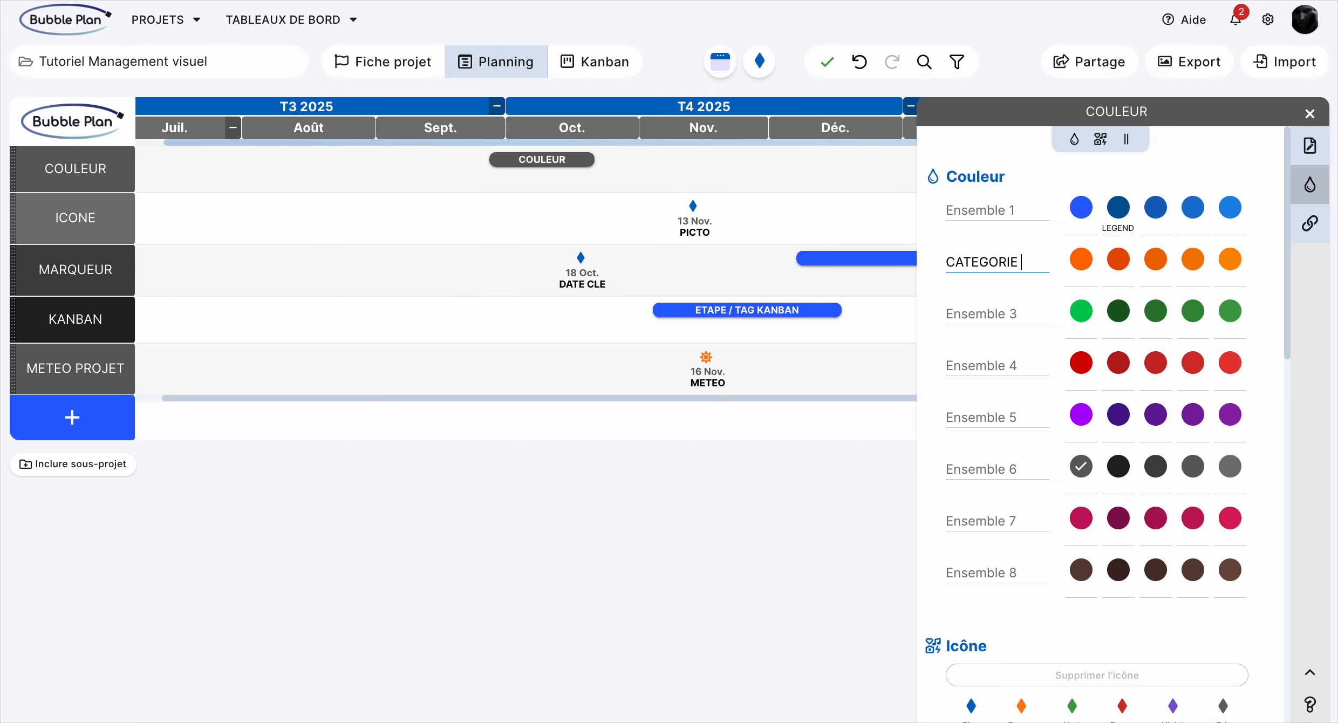
type(" COULEUR")
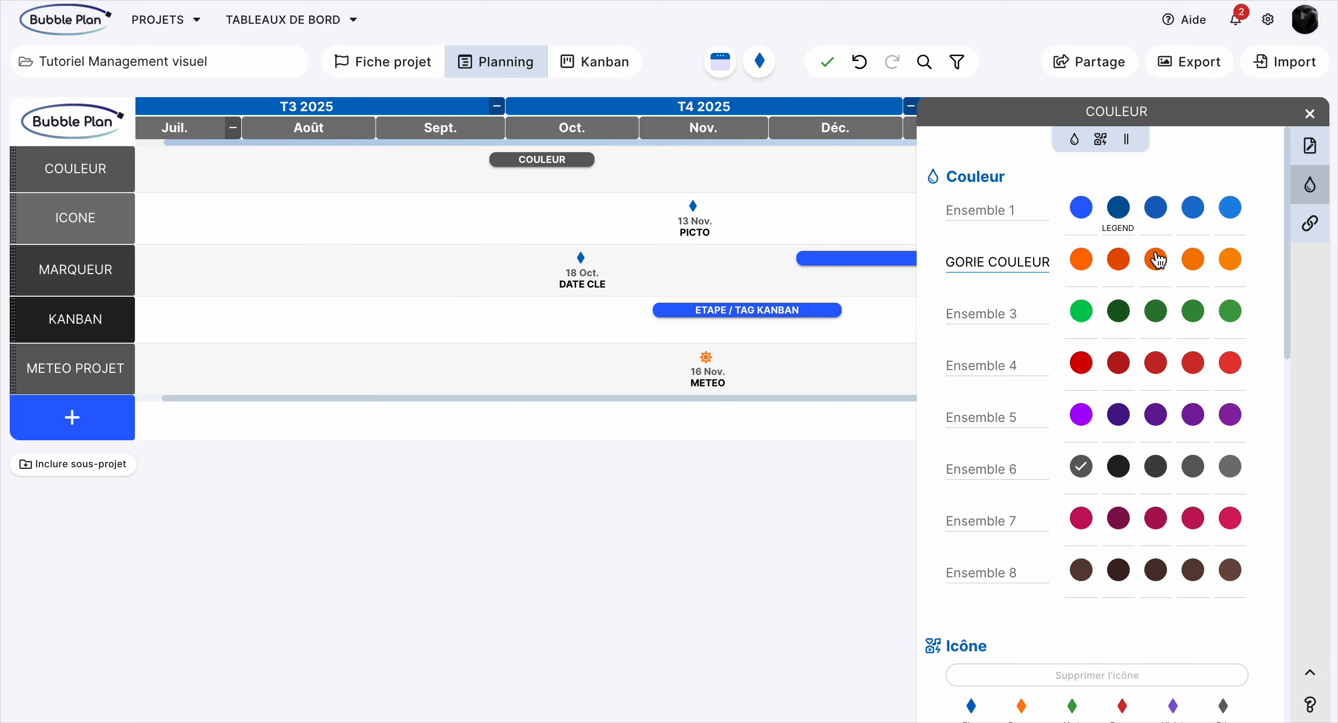
left_click(1310, 113)
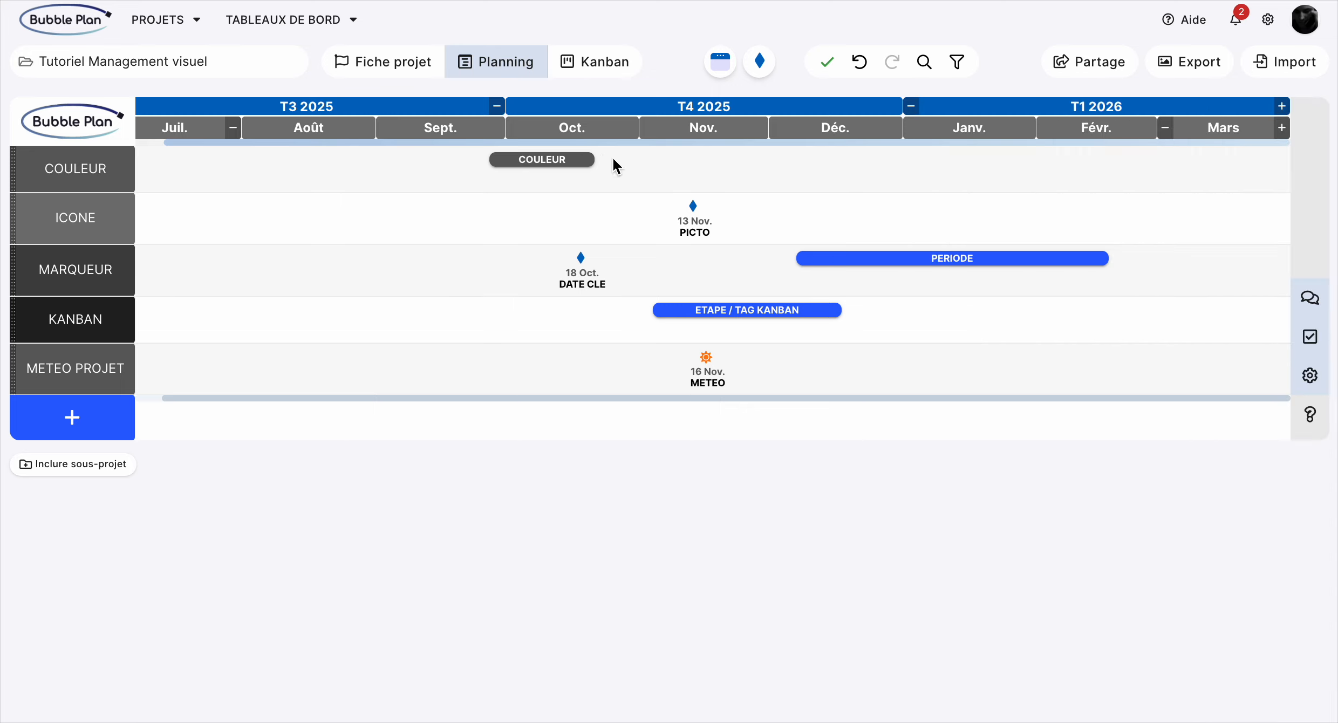
Review the available icons for the PICTO milestone and change its icon to the green Réunion icon
mouse_move(593, 168)
mouse_move(498, 165)
left_click(694, 208)
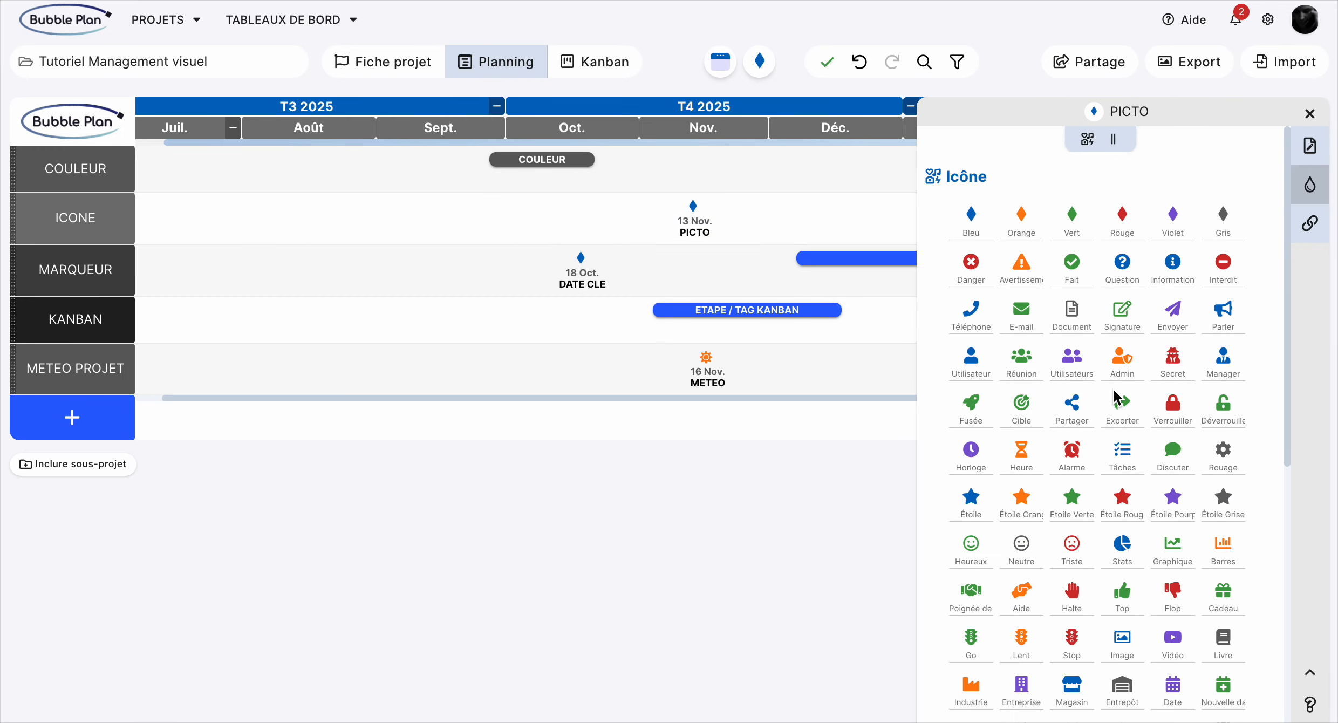
scroll(1116, 399, "down", 7)
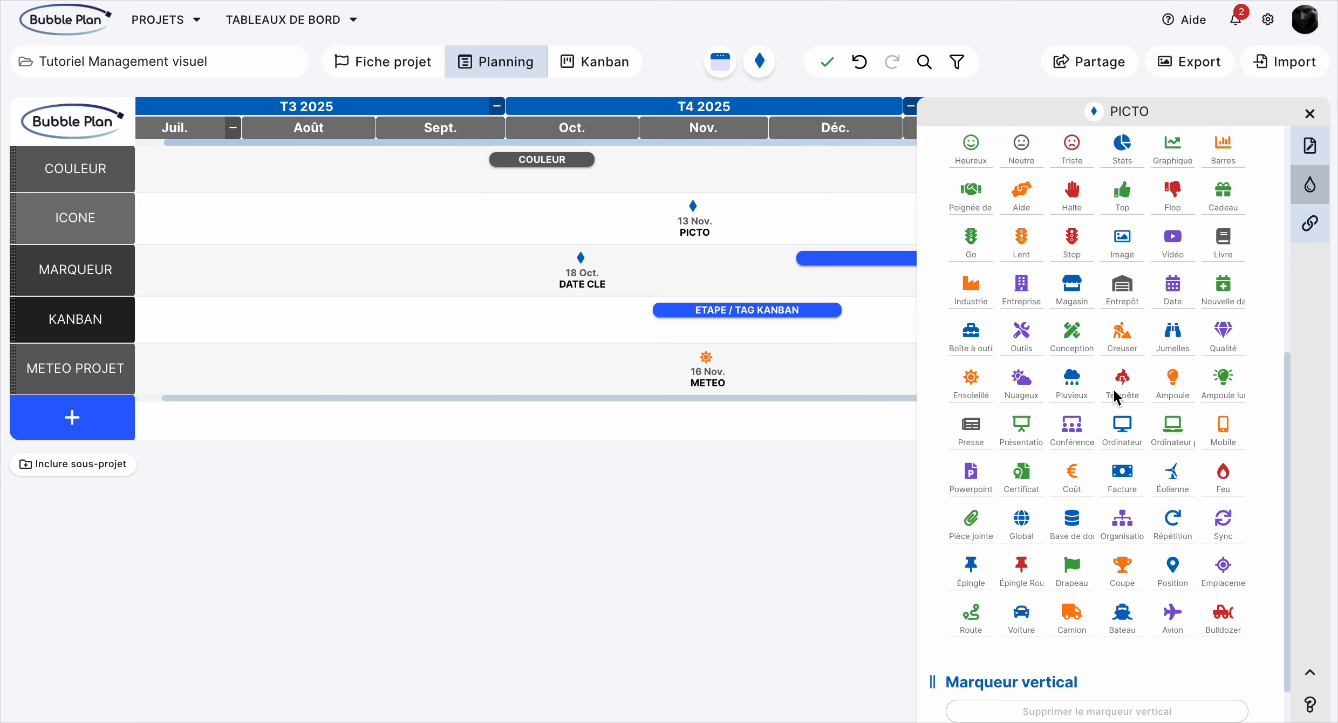
scroll(1116, 398, "up", 7)
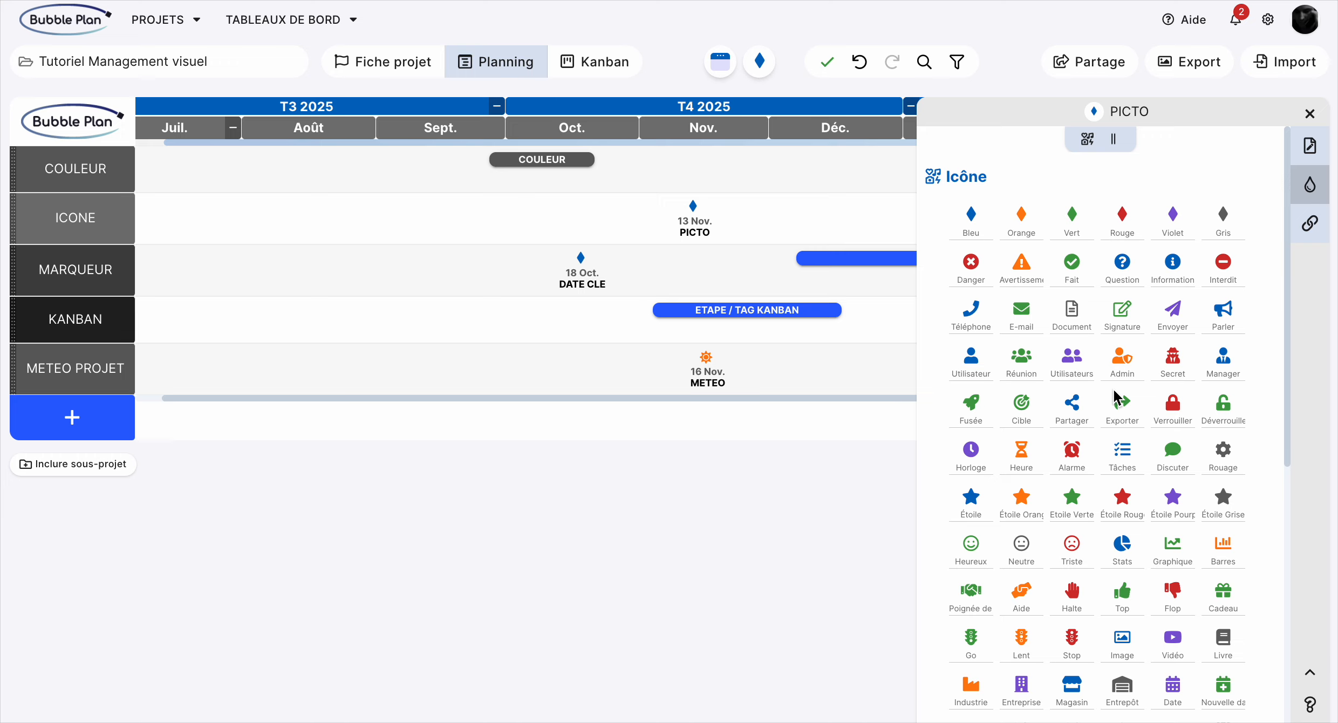
left_click(1023, 358)
Rename the legend of the red Danger icon to "LEGENCE" and close the icon settings
left_click(971, 281)
type("LEGENCE")
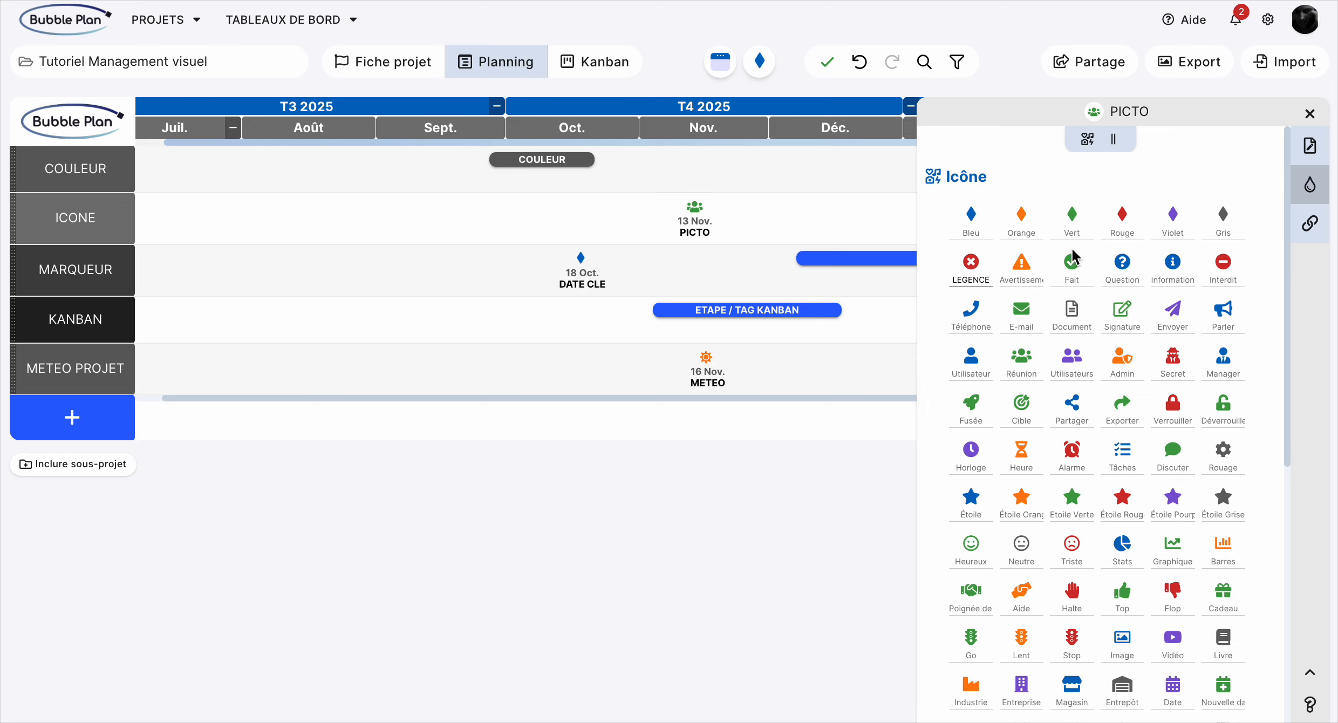
left_click(1312, 115)
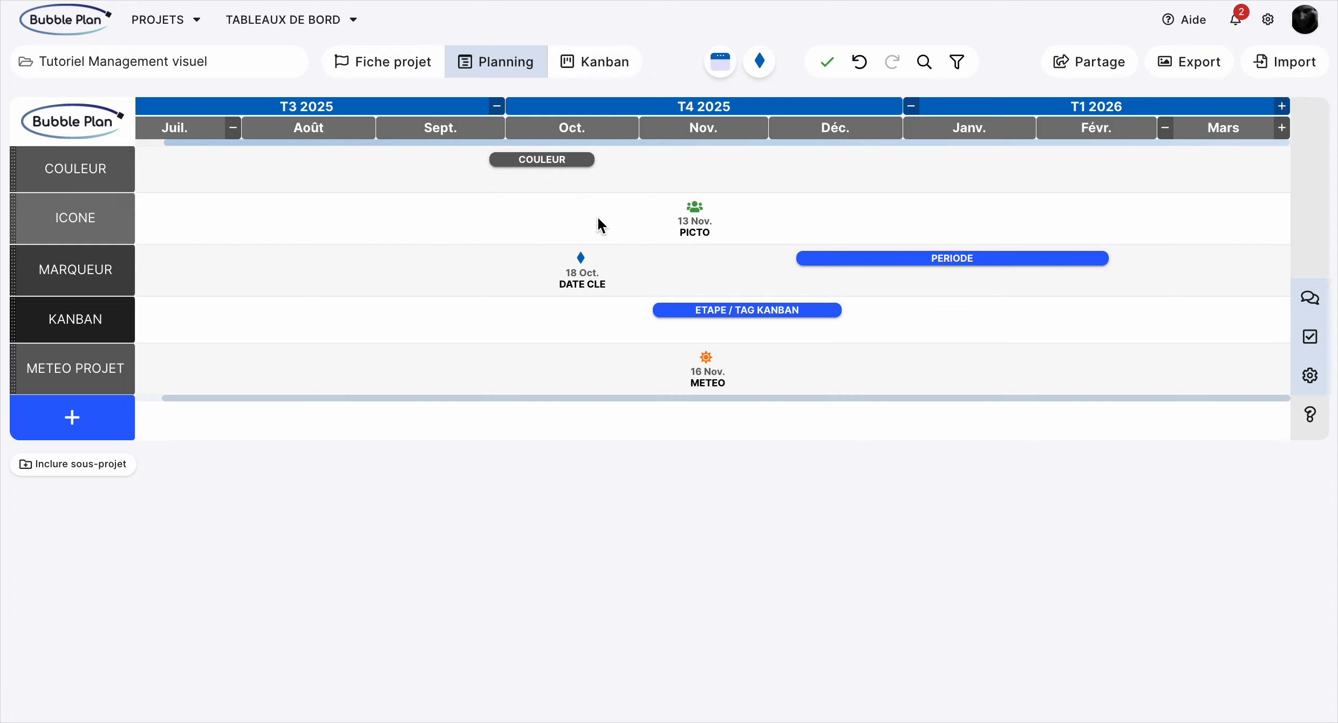
Add the orange Avertissement icon to the COULEUR task bar
left_click(607, 161)
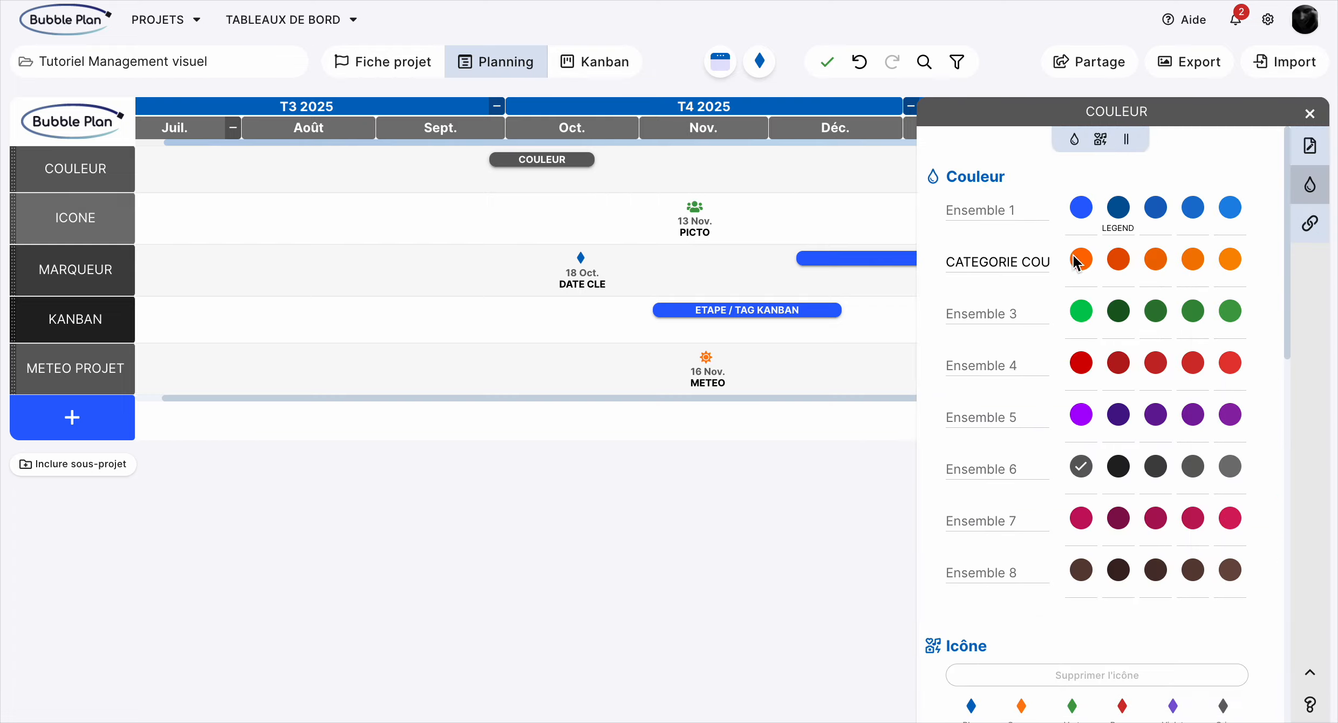
left_click(1101, 144)
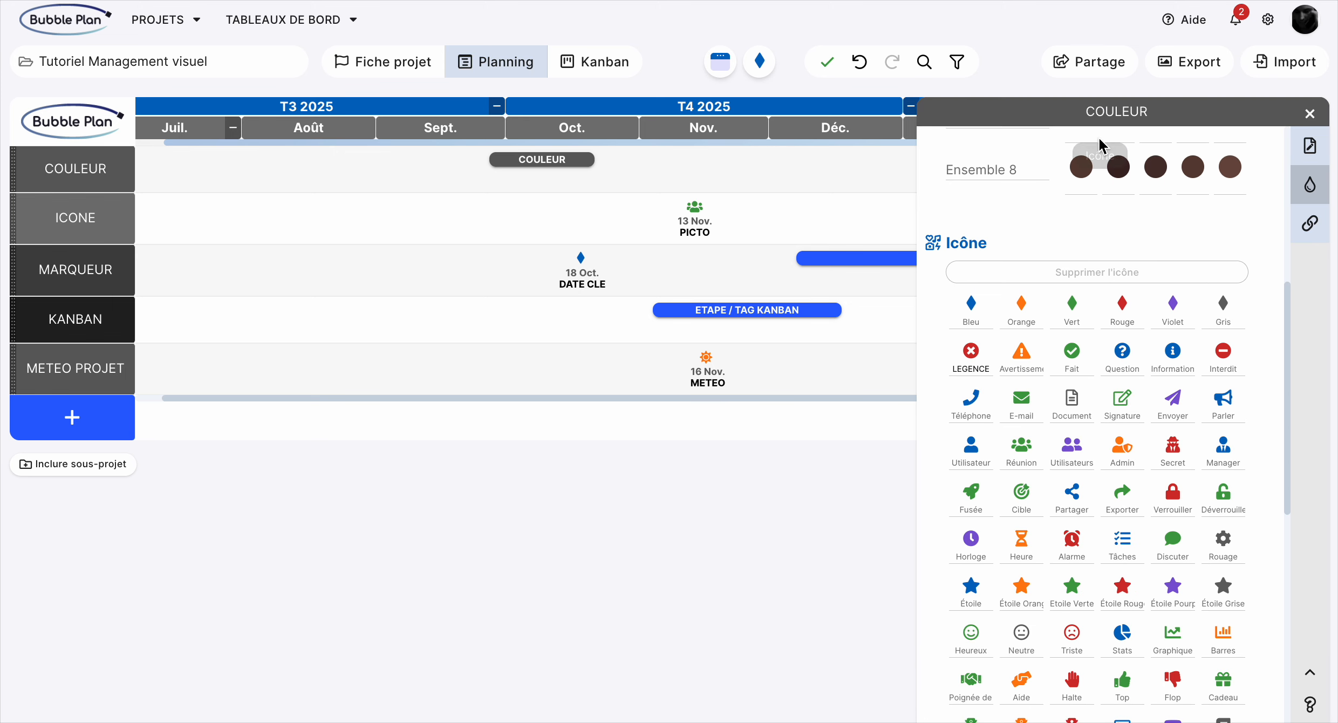
left_click(1024, 253)
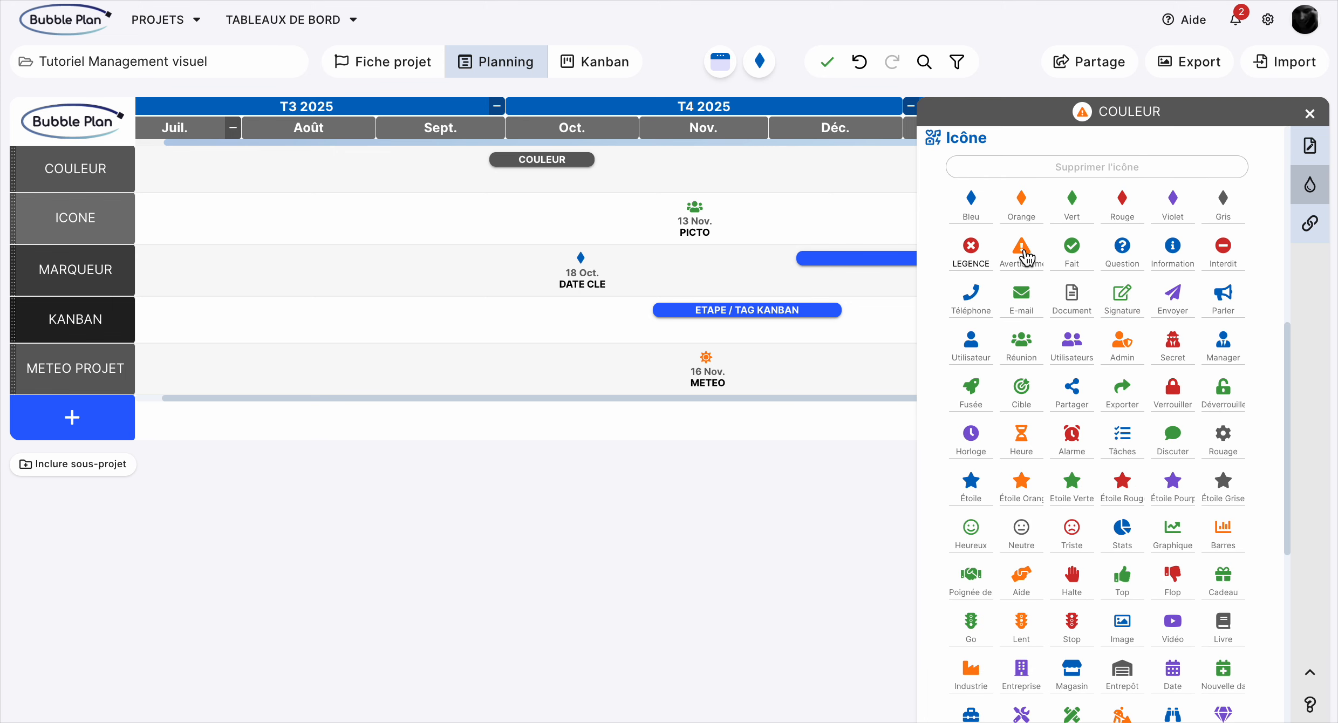
left_click(1309, 114)
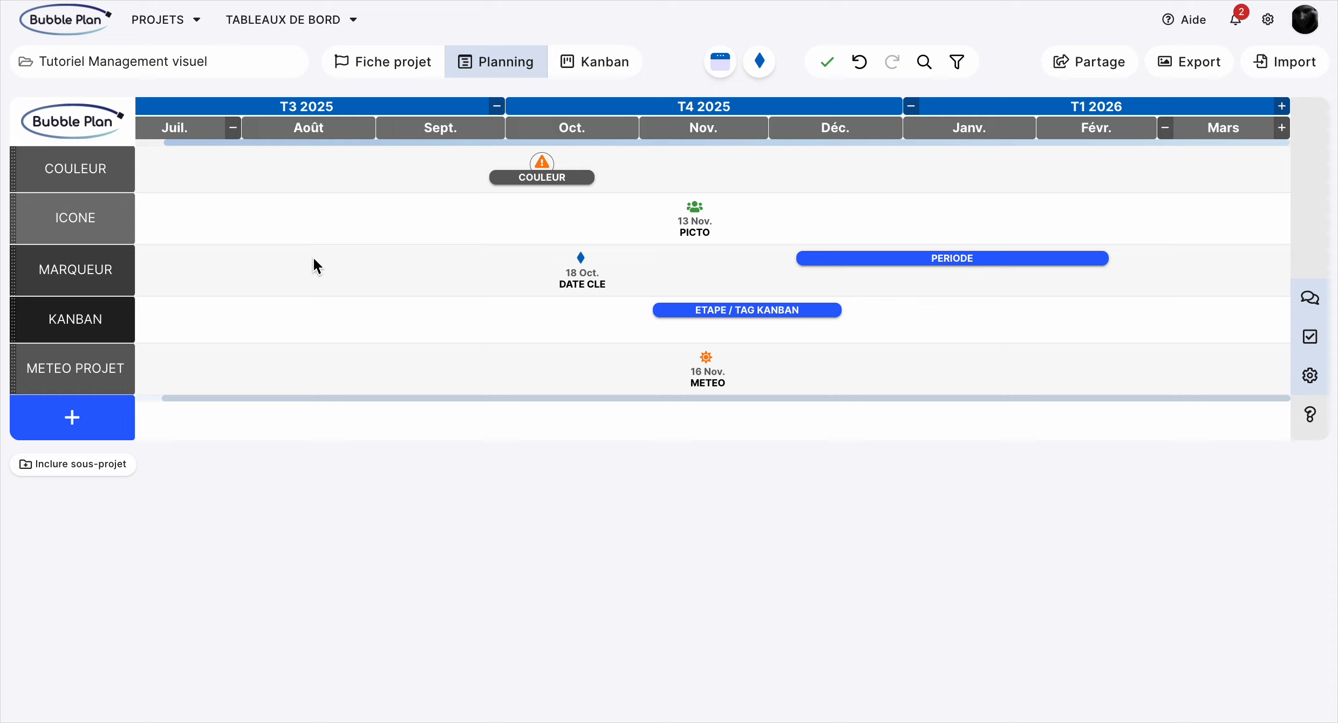
Add a red vertical marker to the DATE CLE milestone and move the milestone to 11 Sept
mouse_move(591, 280)
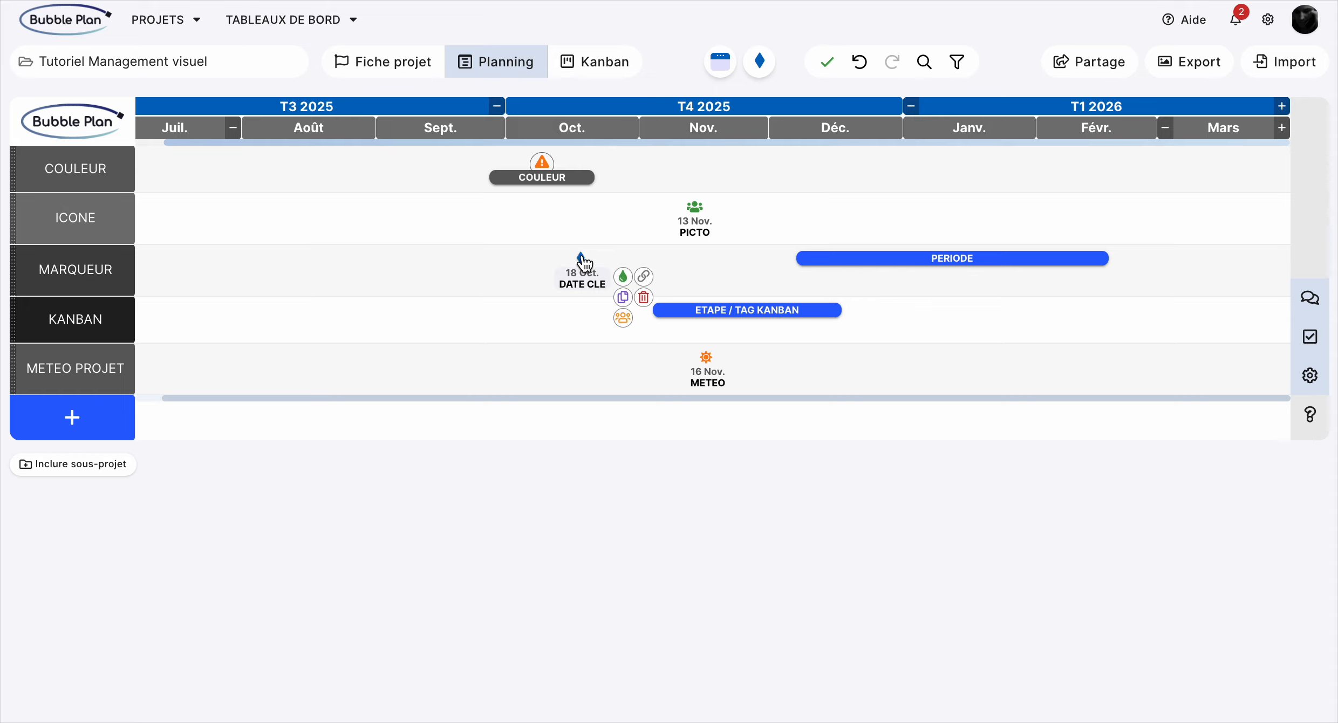
left_click(582, 259)
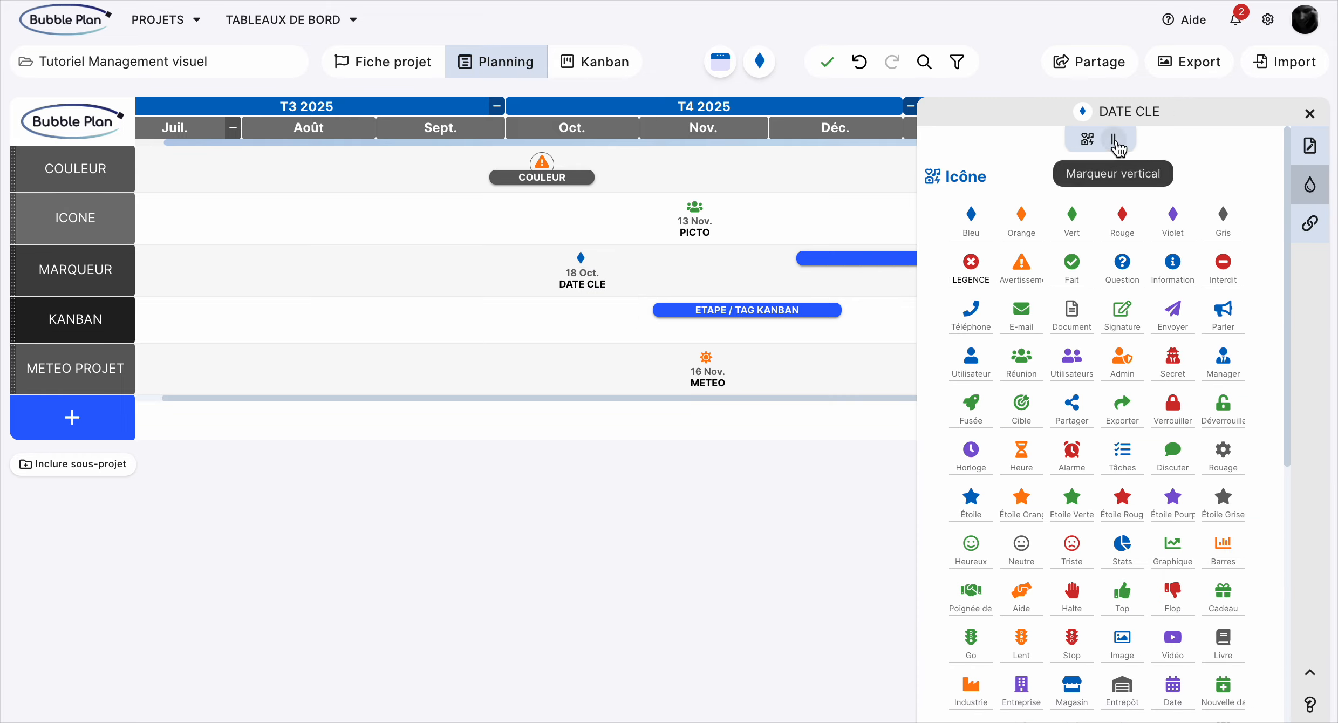
left_click(1115, 142)
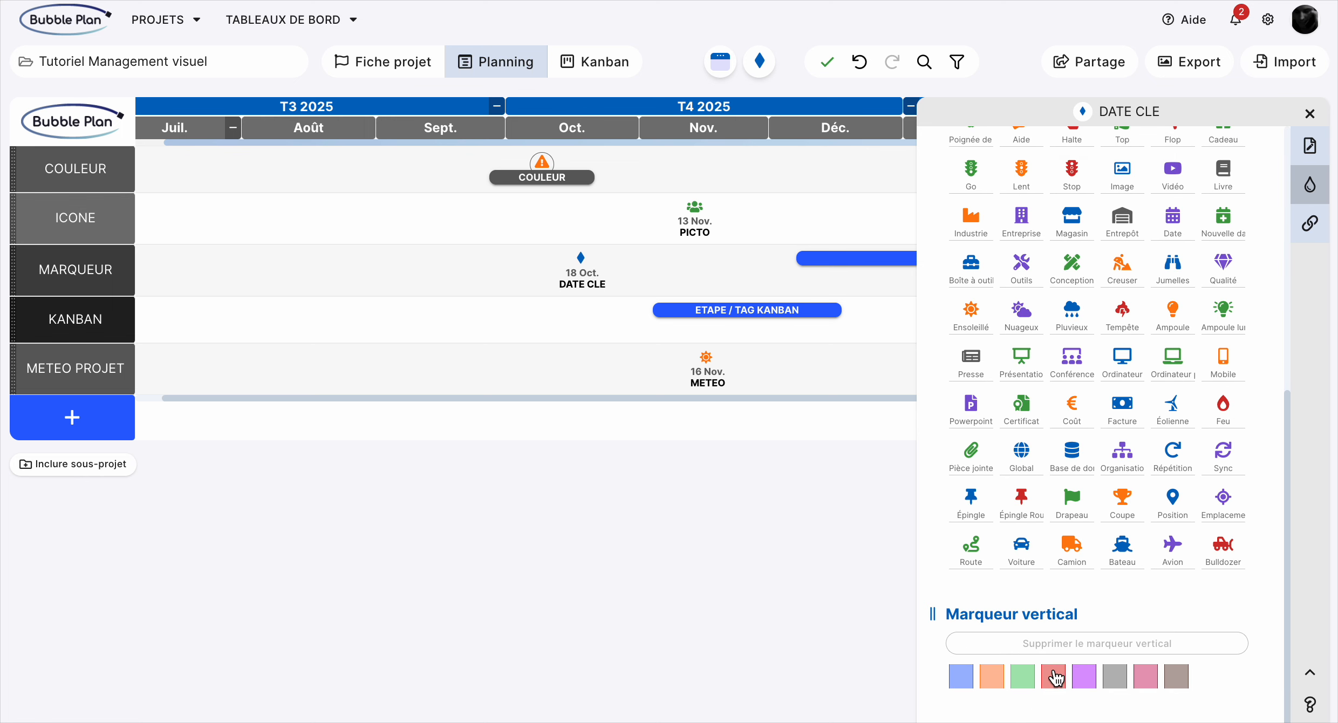
left_click(1055, 678)
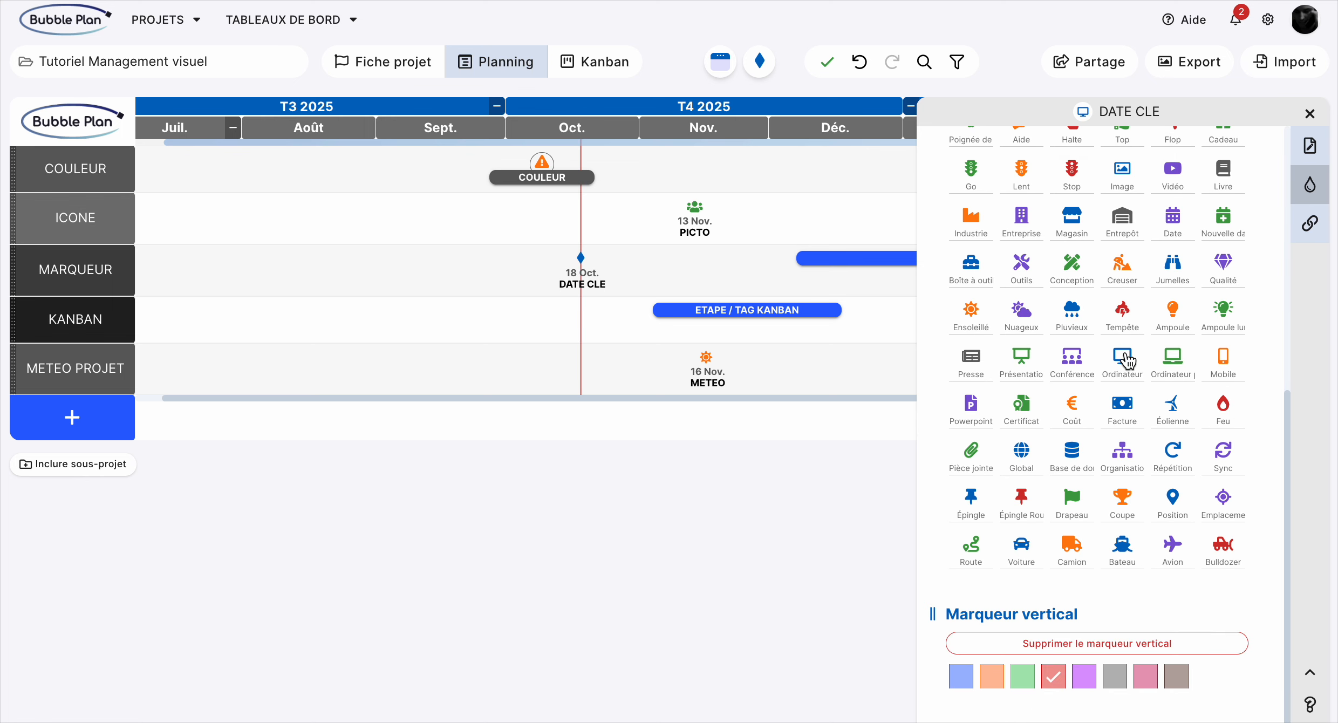
left_click(1310, 115)
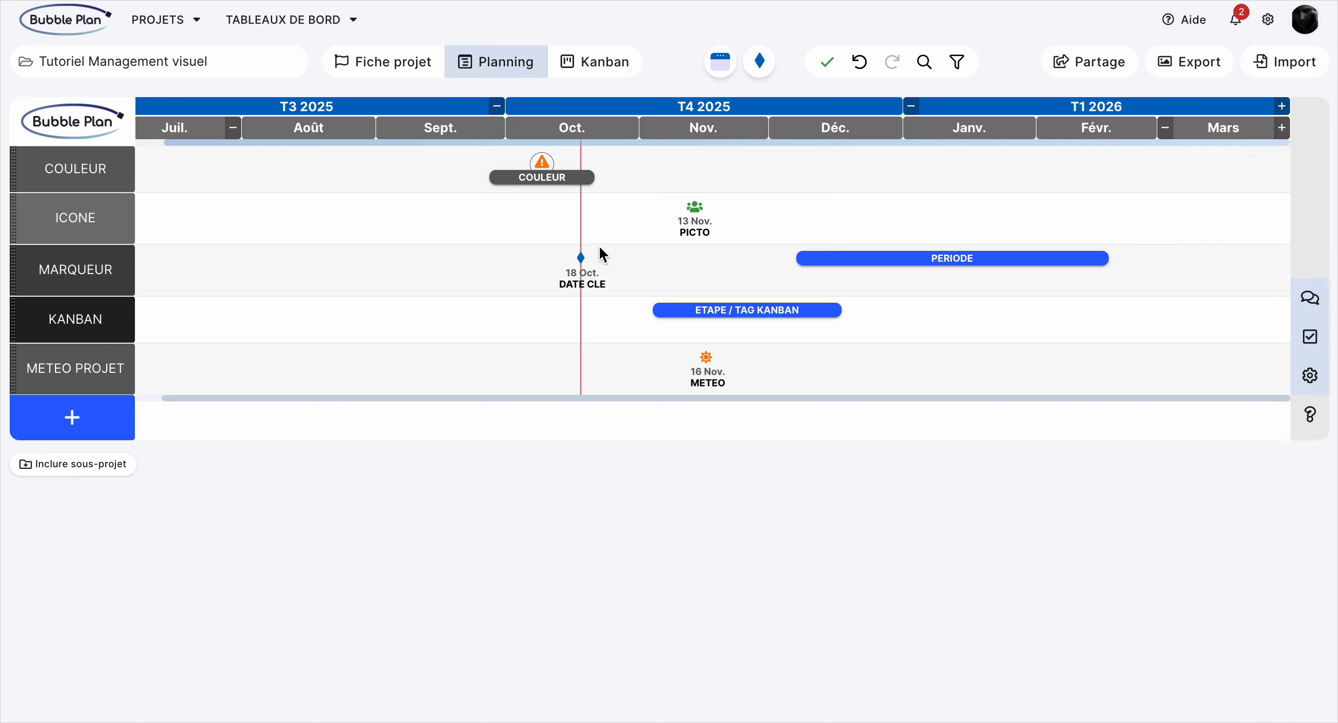
left_click_drag(575, 286, 418, 290)
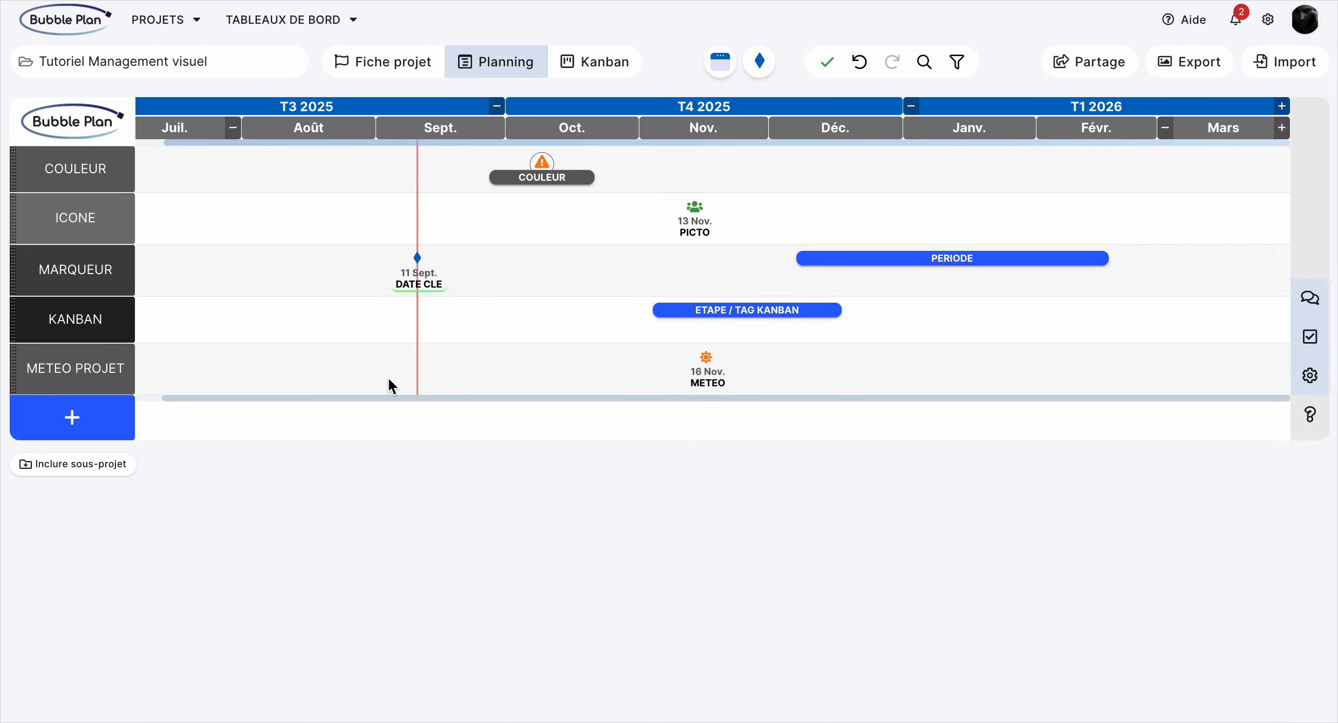
Add a grey vertical marker to the PERIODE task bar in the MARQUEUR row
mouse_move(994, 257)
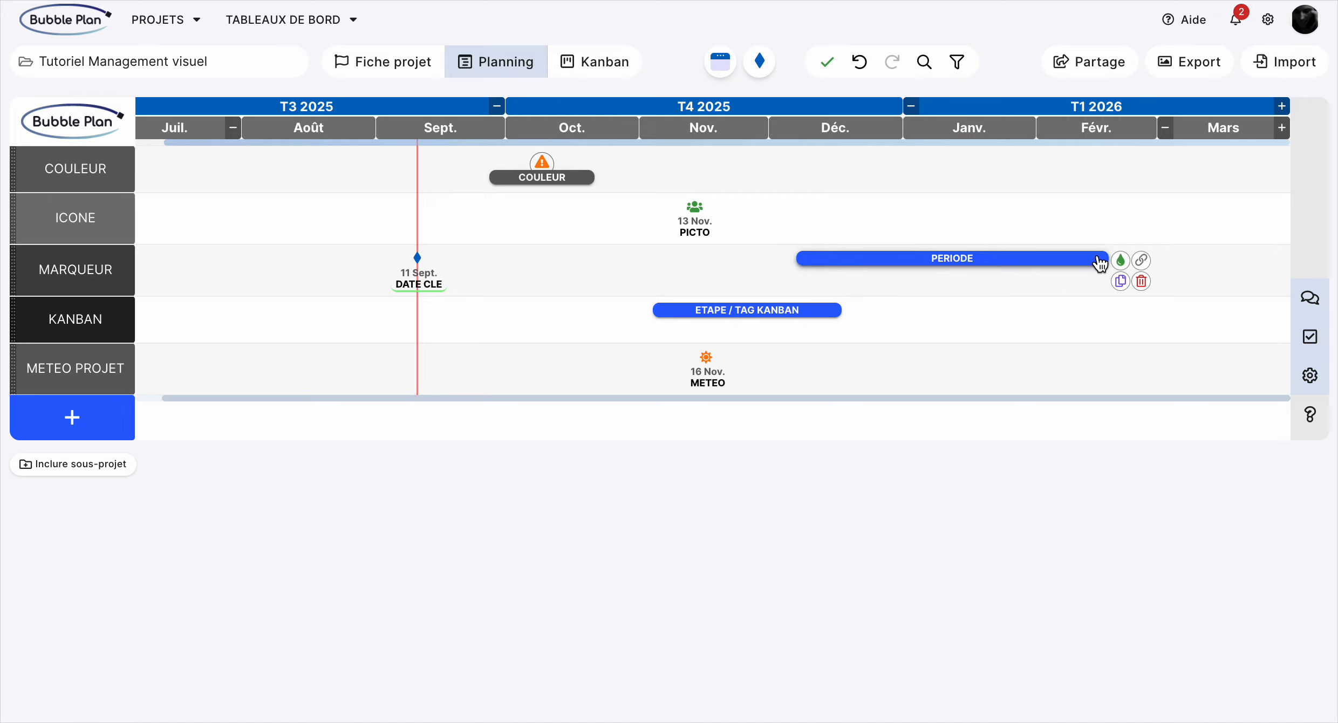
left_click(1120, 260)
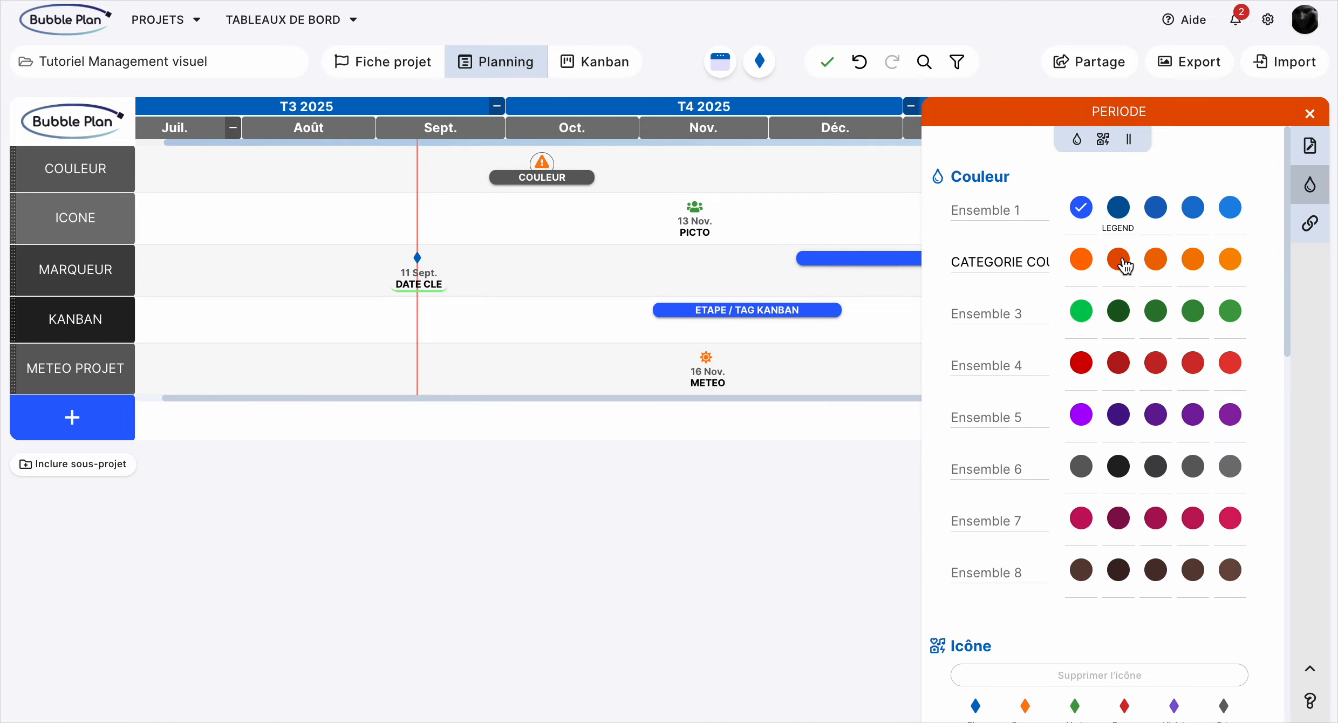
left_click(1128, 139)
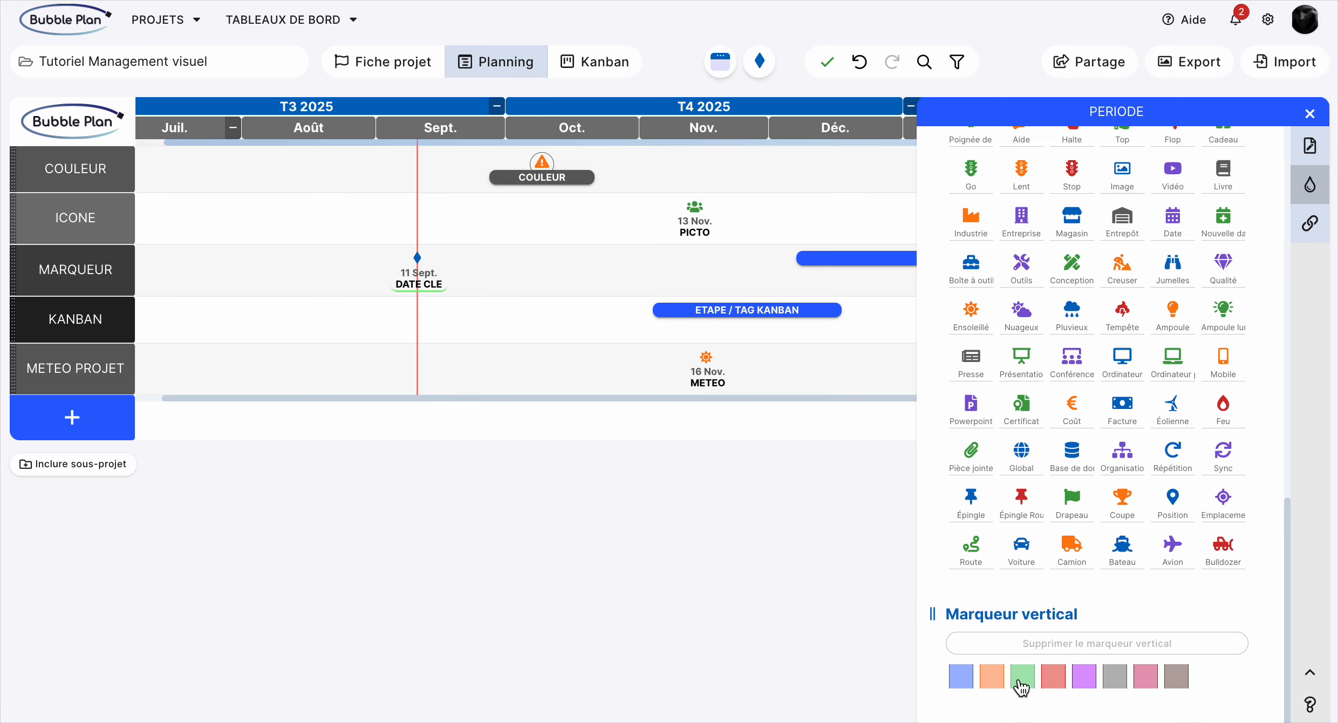
left_click(1117, 677)
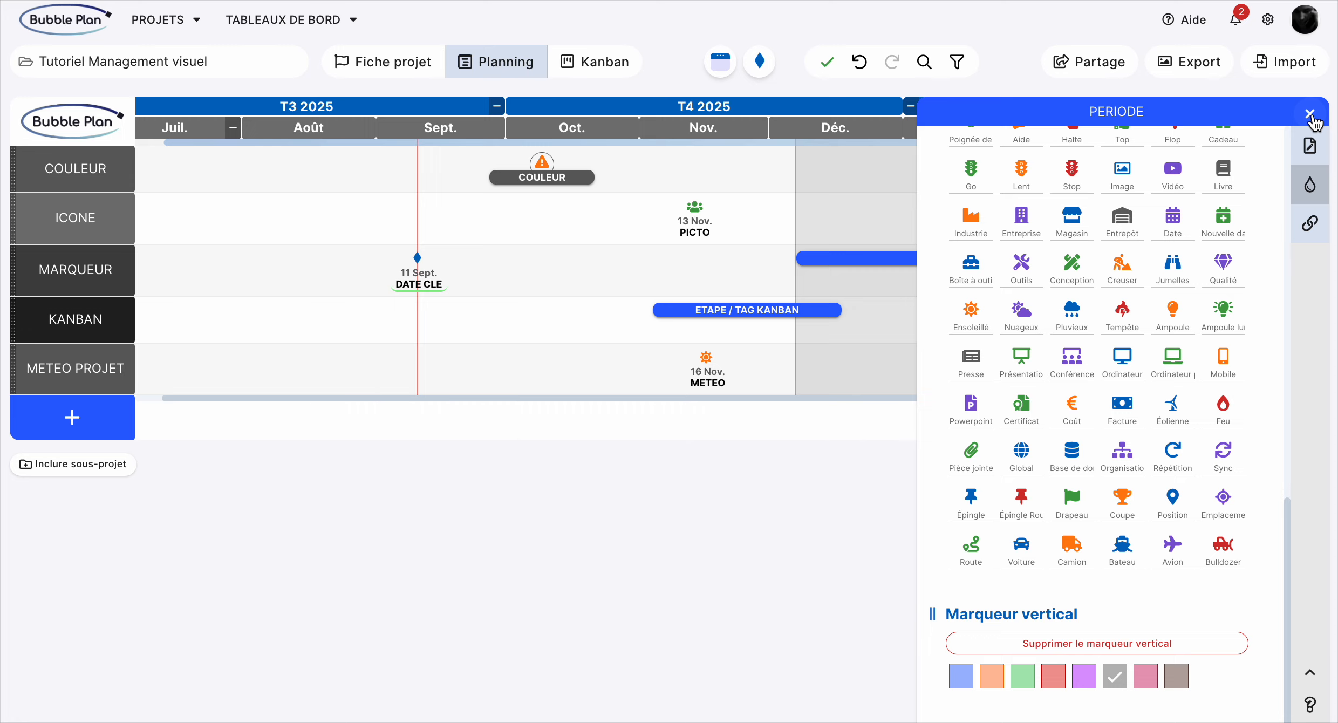
left_click(1311, 114)
Shift the PERIODE bar earlier to about mid-October through late December, and undo the move along with its grey marker
mouse_move(1054, 260)
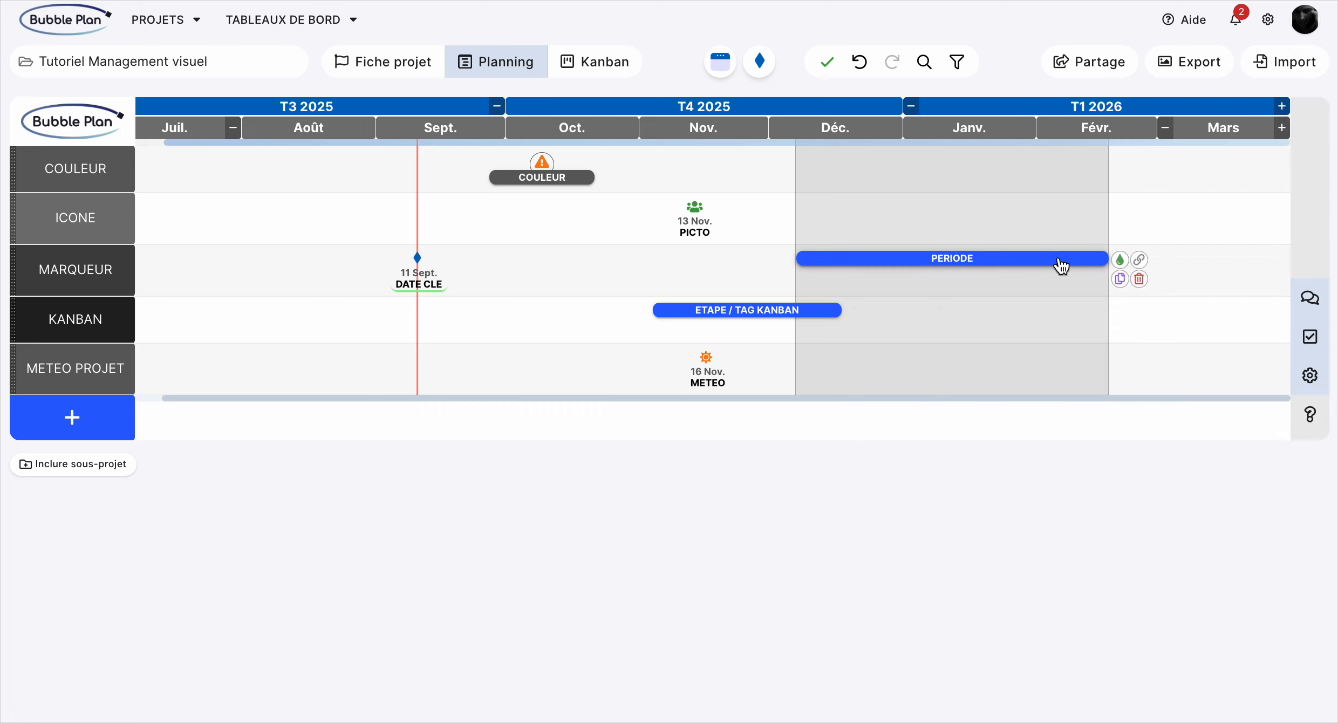
left_click_drag(1047, 262, 826, 288)
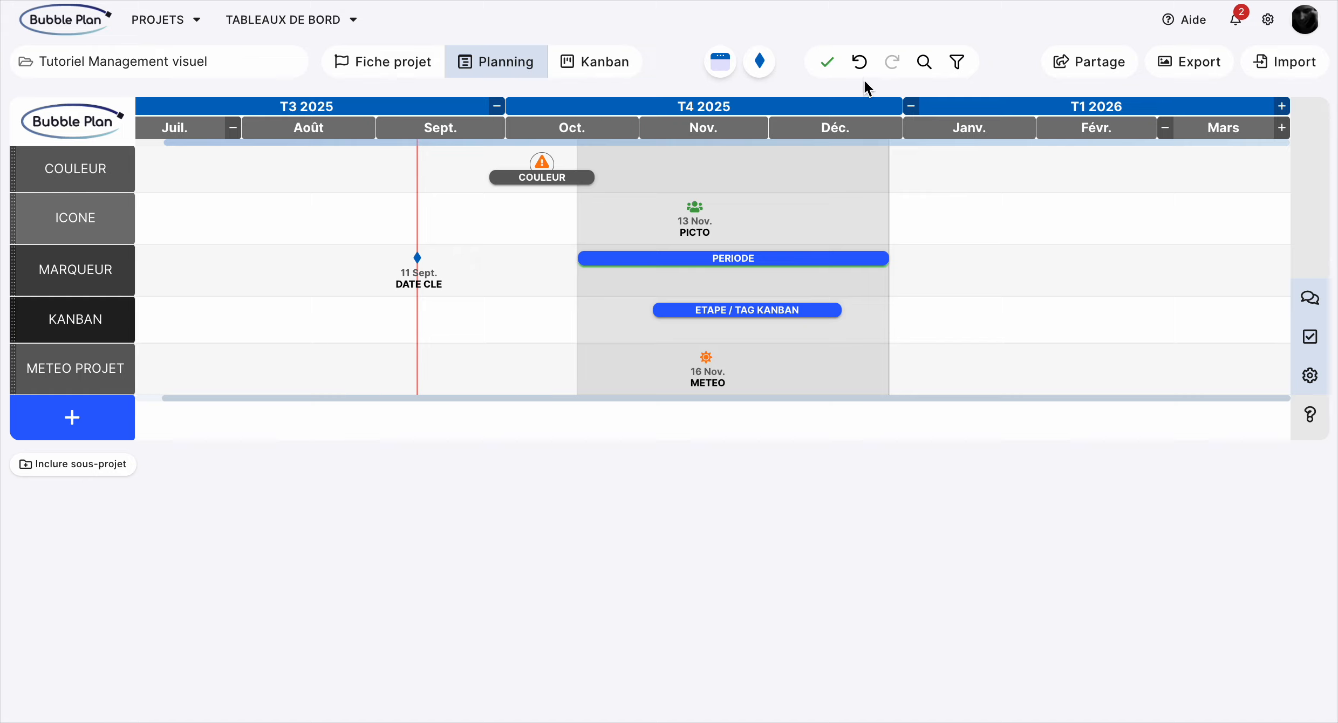
left_click(860, 62)
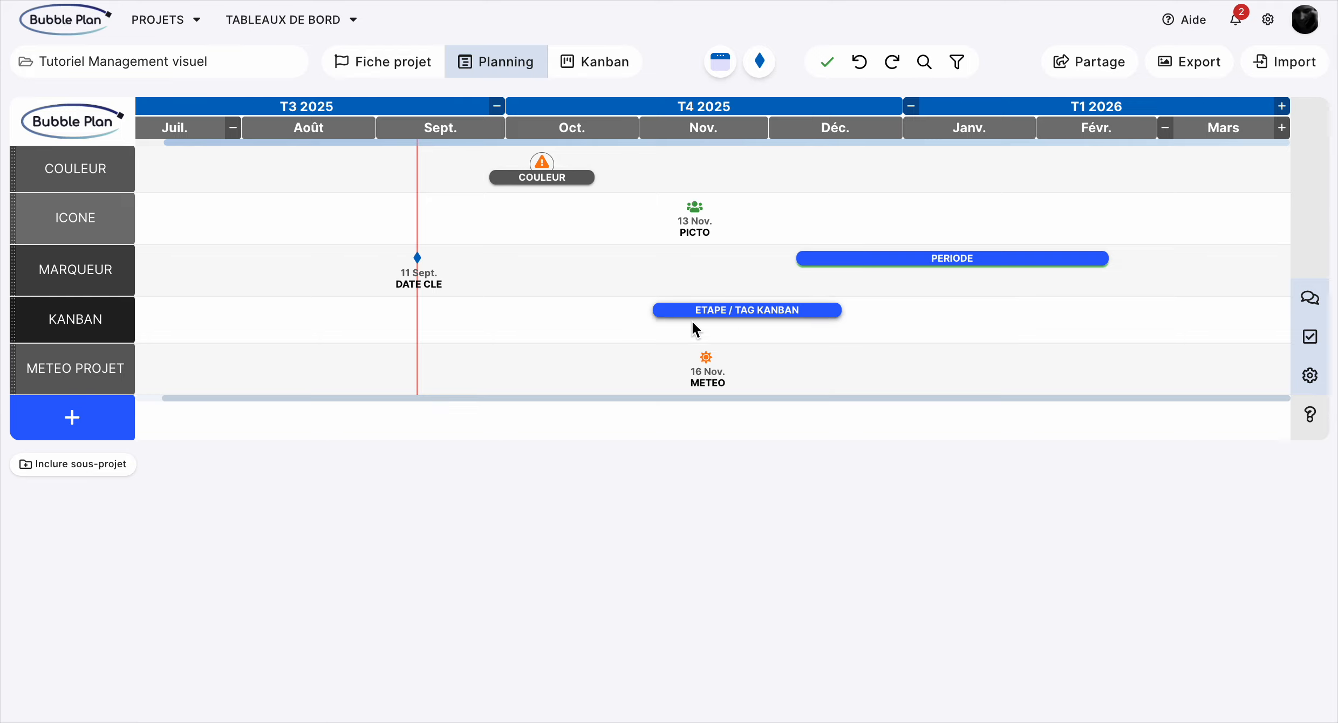
Assign the Kanban stage PRIO 1 to the ETAPE / TAG KANBAN task
left_click(790, 318)
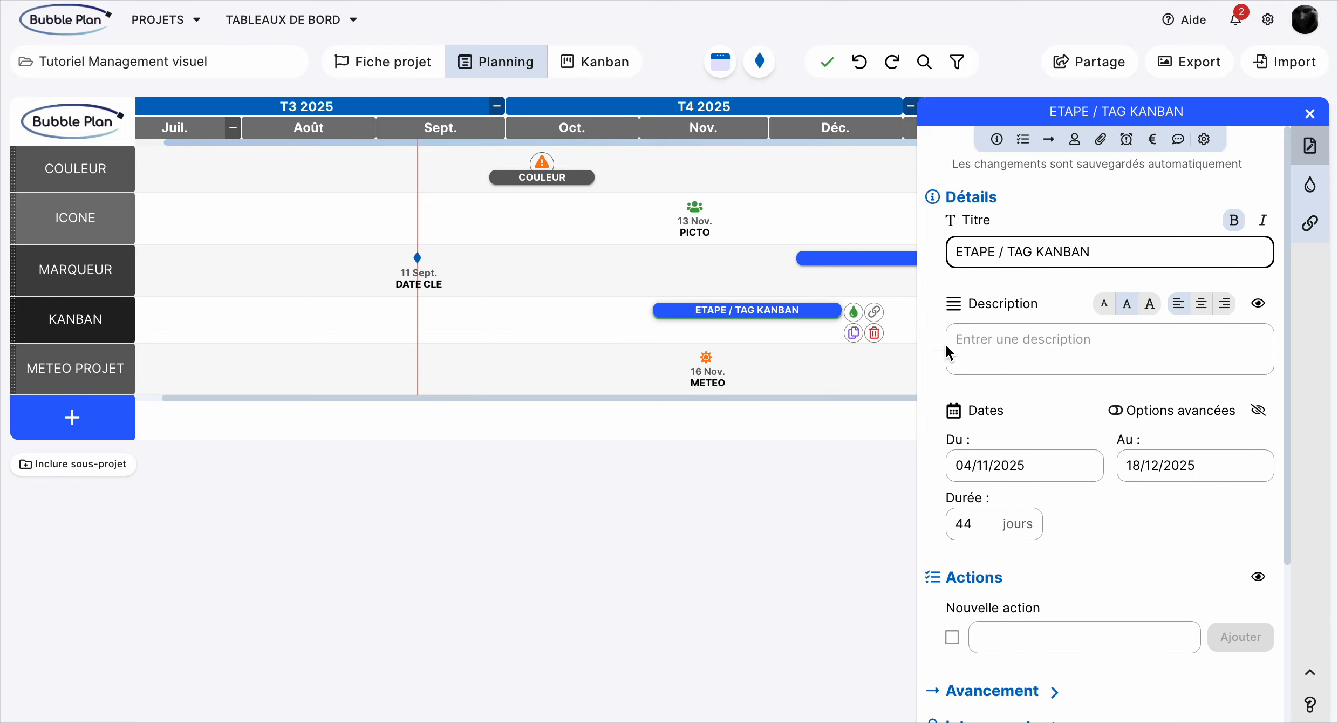
left_click(1057, 146)
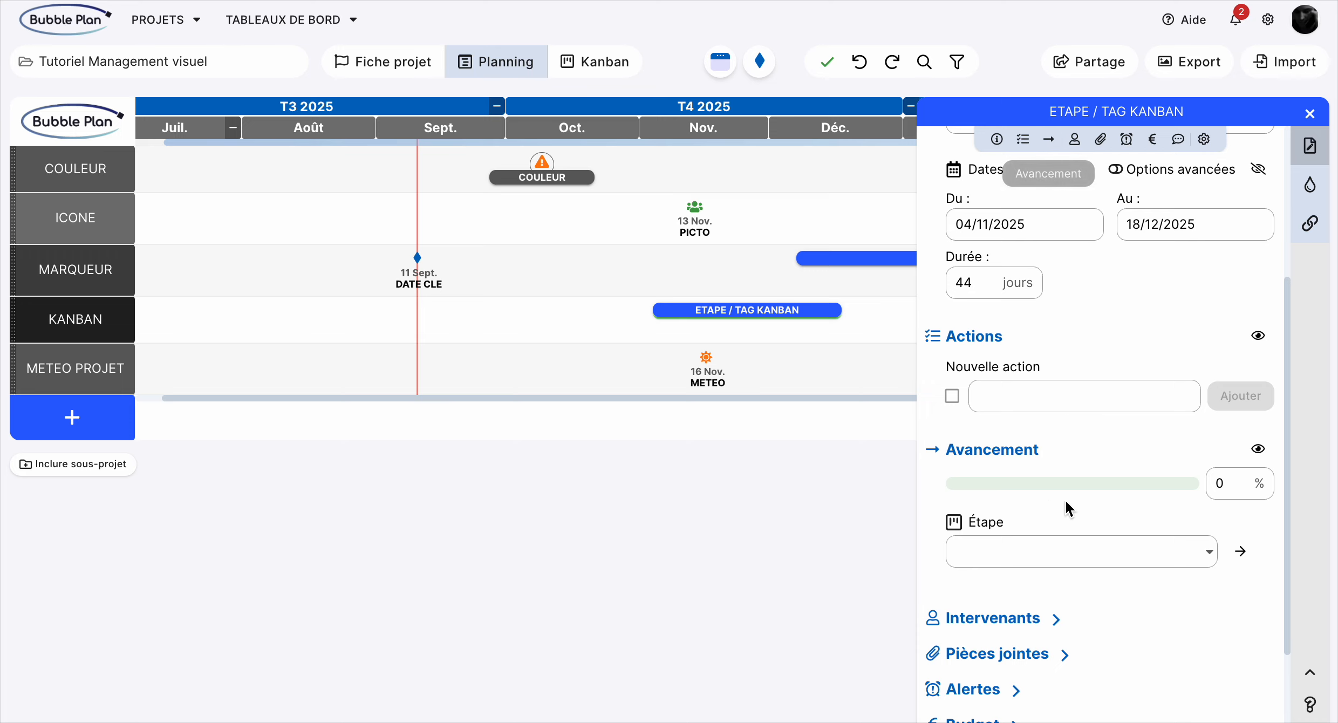
left_click(1044, 558)
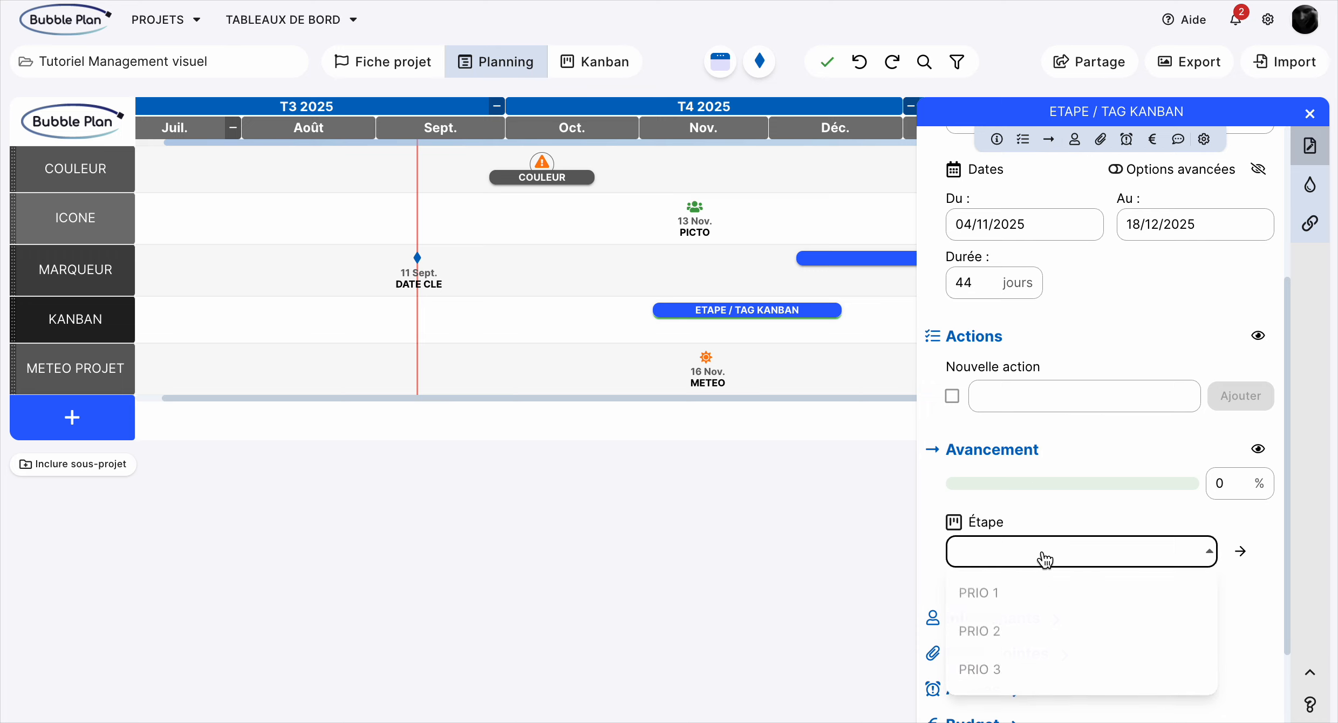
left_click(987, 594)
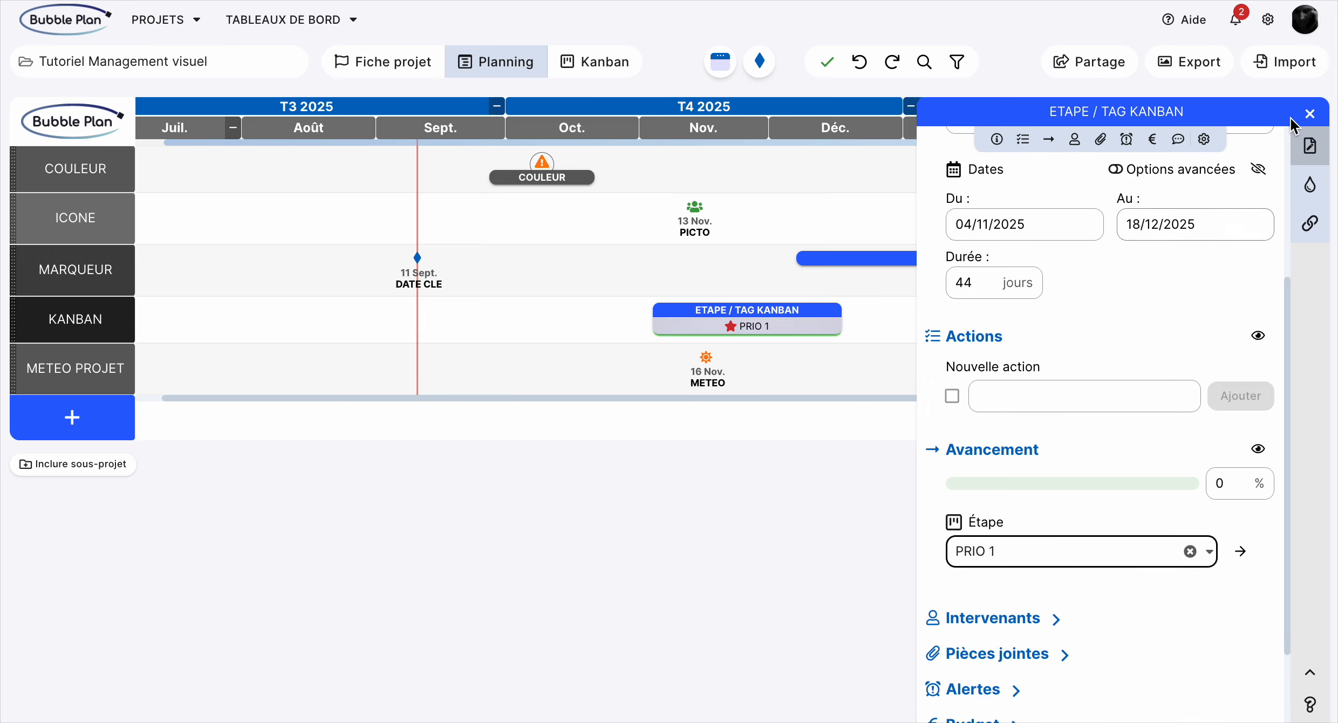
Add the red cross icon to the ETAPE / TAG KANBAN task
left_click(1310, 113)
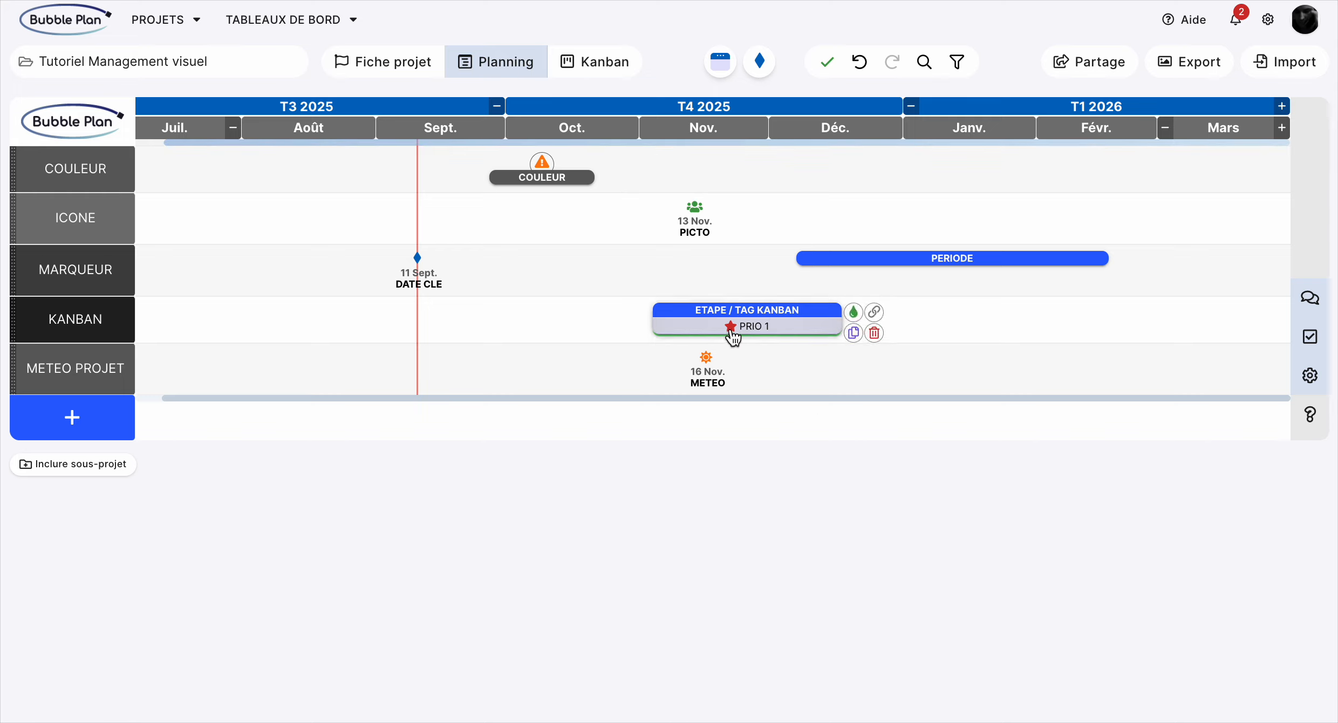
mouse_move(727, 326)
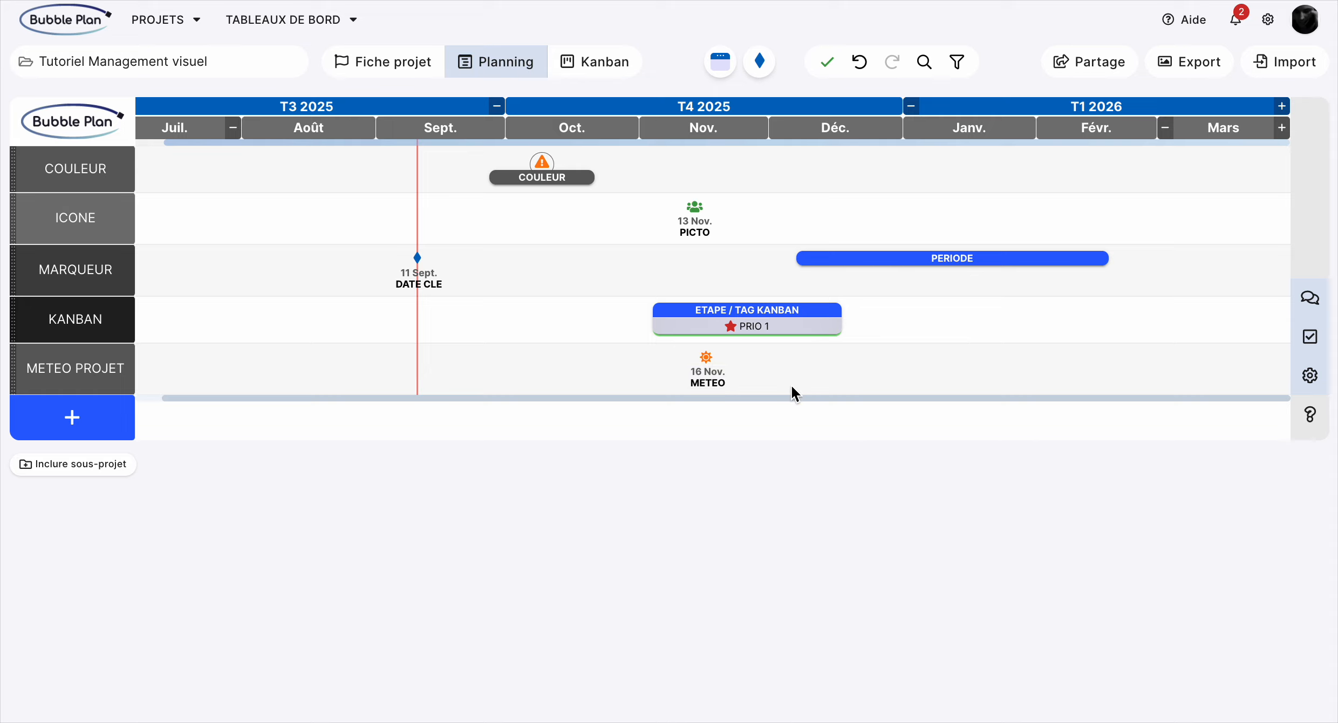
mouse_move(749, 337)
left_click(858, 309)
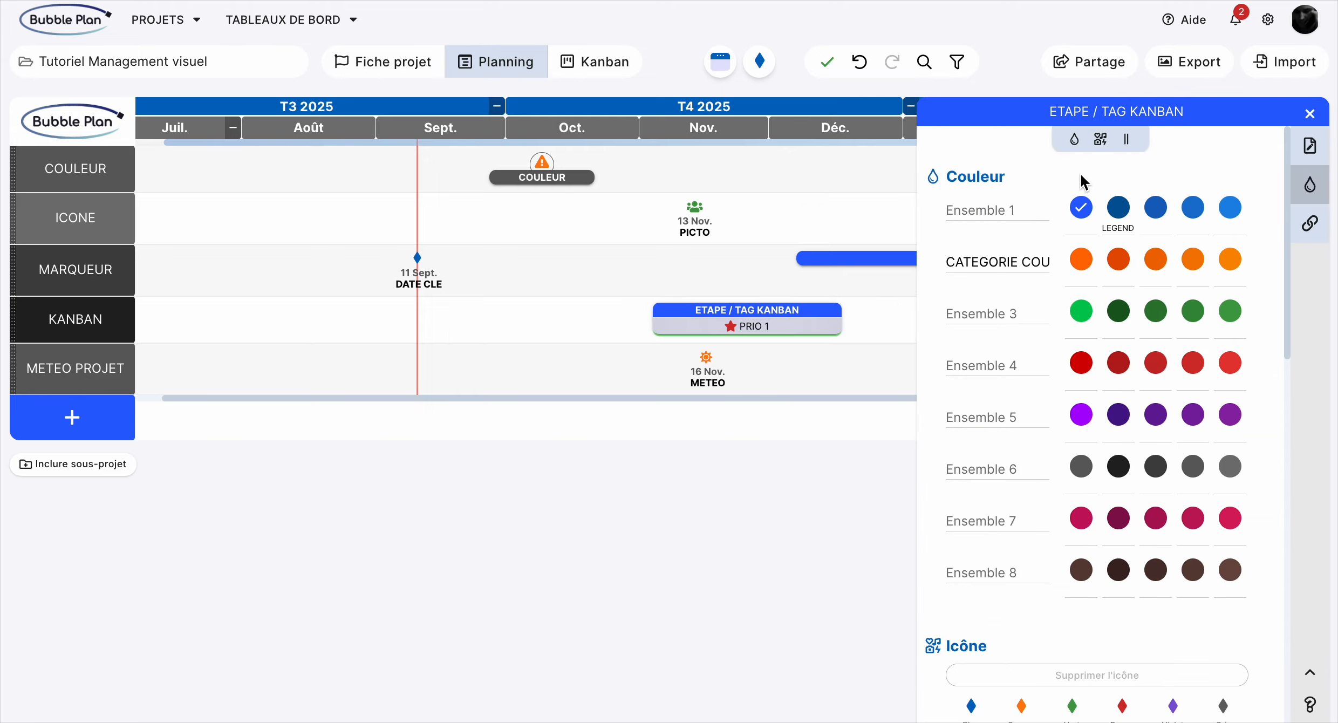
left_click(1101, 139)
left_click(972, 248)
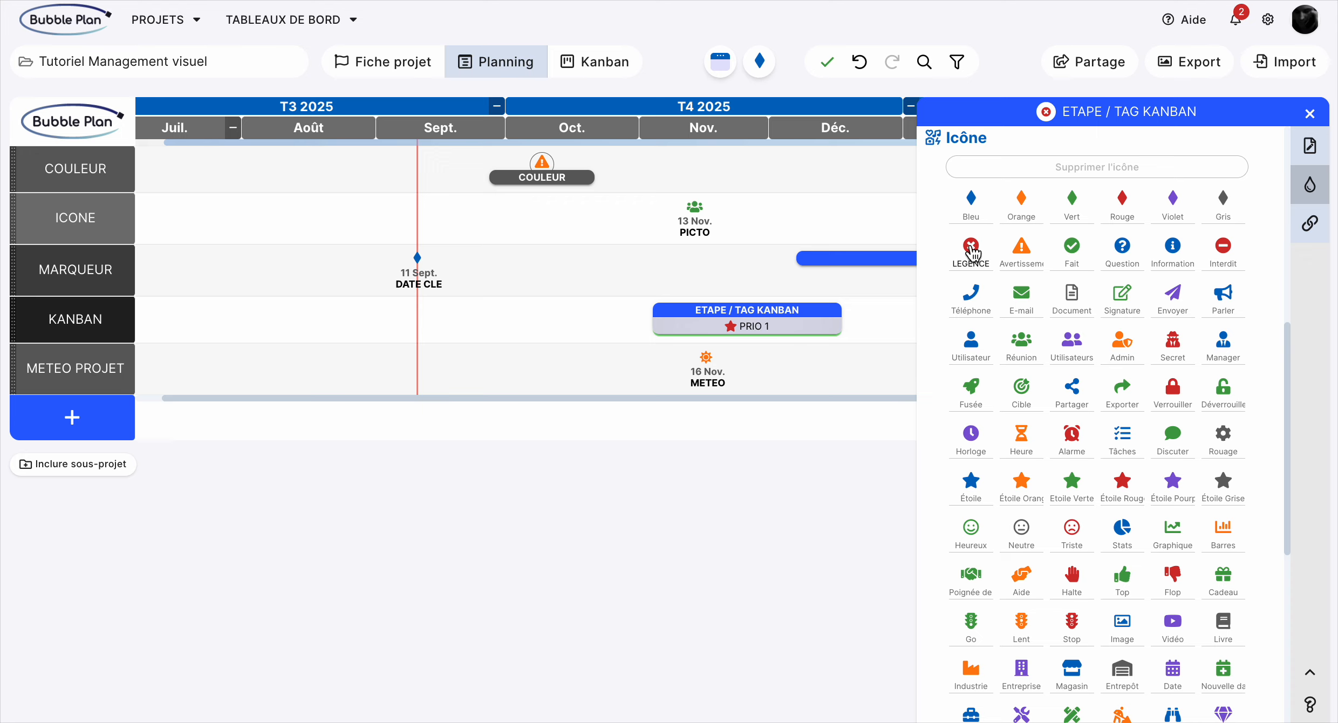
left_click(1310, 113)
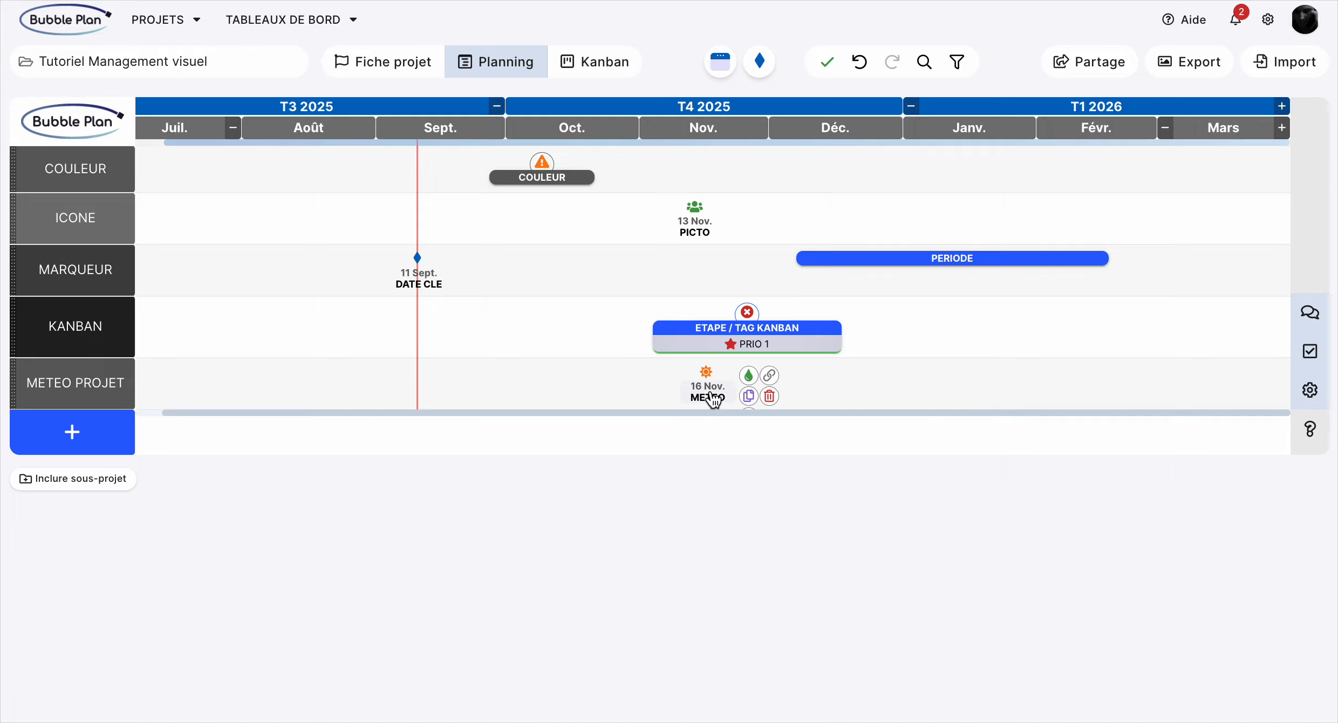
Create a follow-up point in the project sheet with the sunny weather symbol
left_click(383, 67)
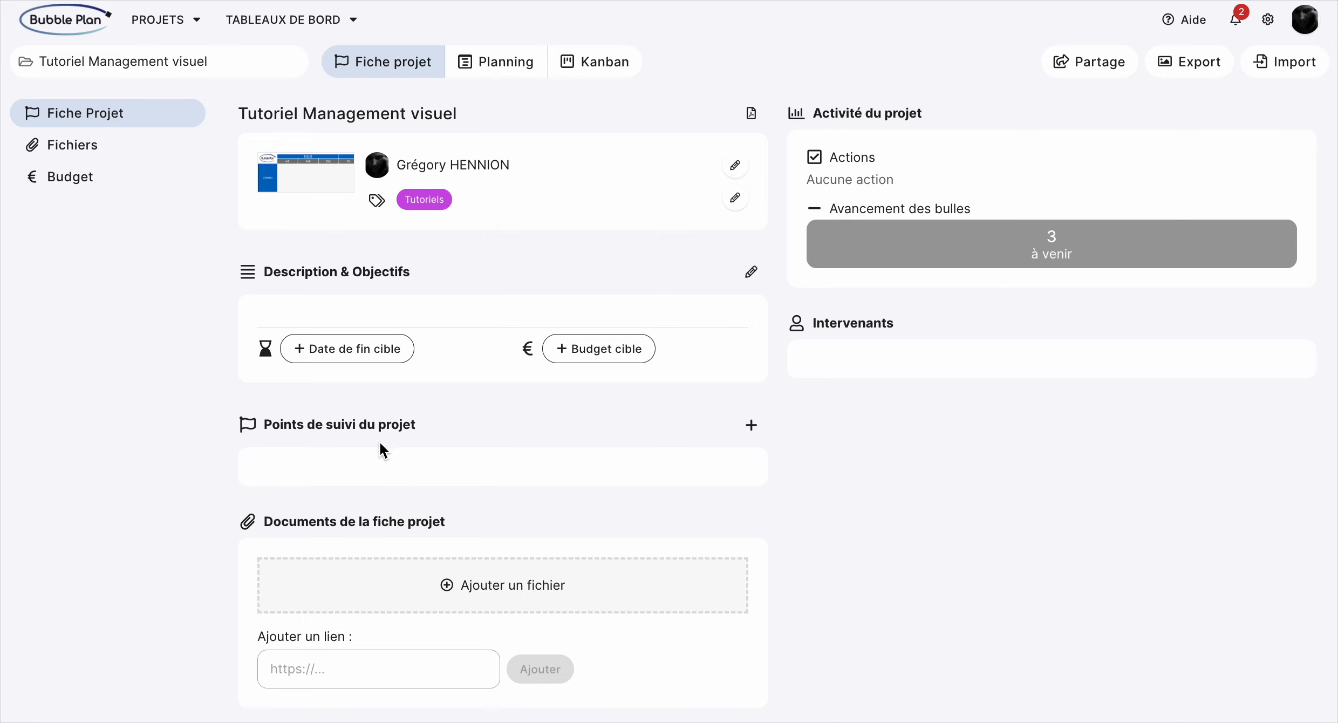
left_click(753, 430)
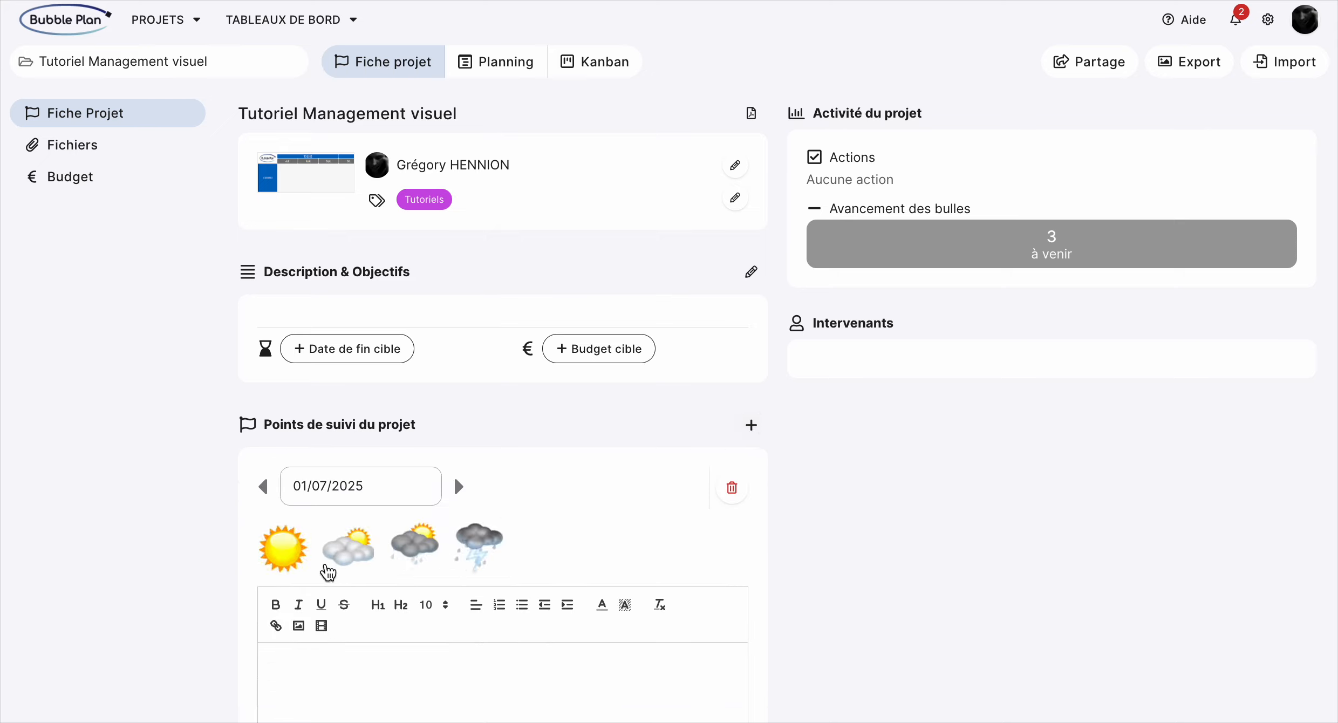
left_click(283, 548)
left_click(330, 486)
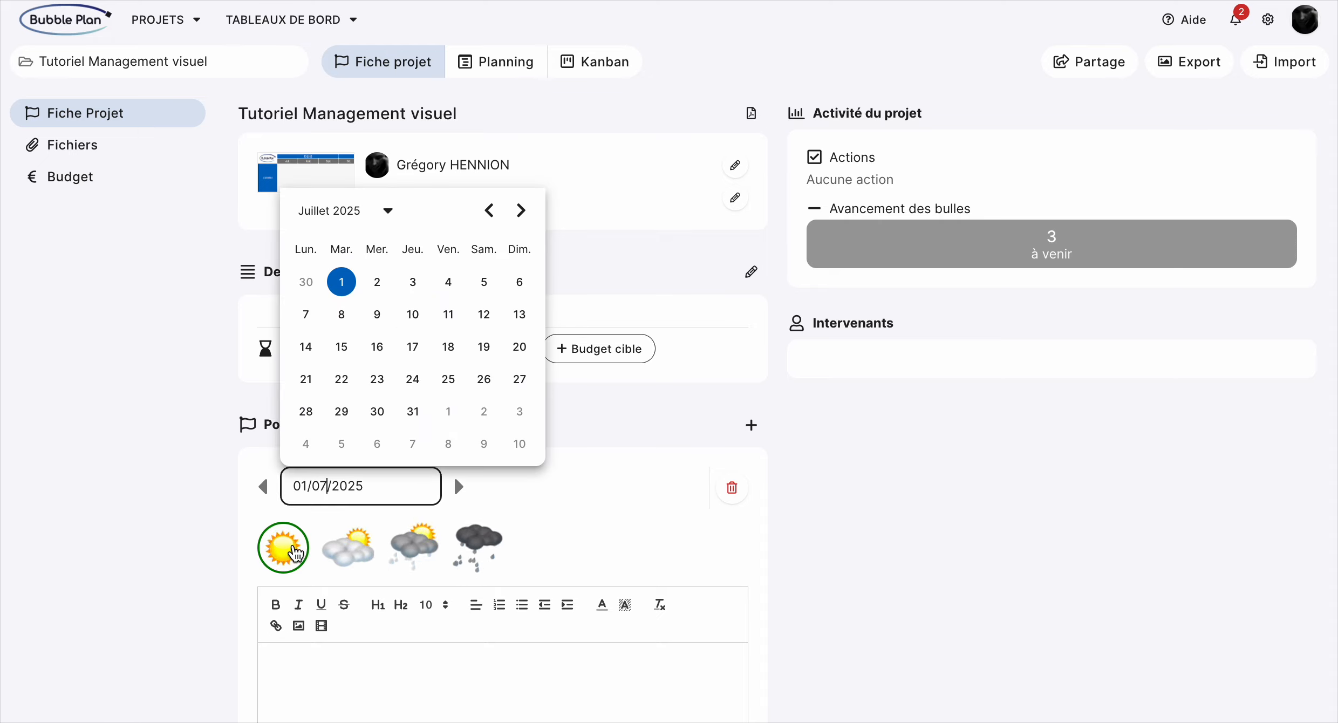
Write the follow-up note on three lines, "Information", "POINT HEDBO" and "Remontée critique", and save the point
left_click(351, 669)
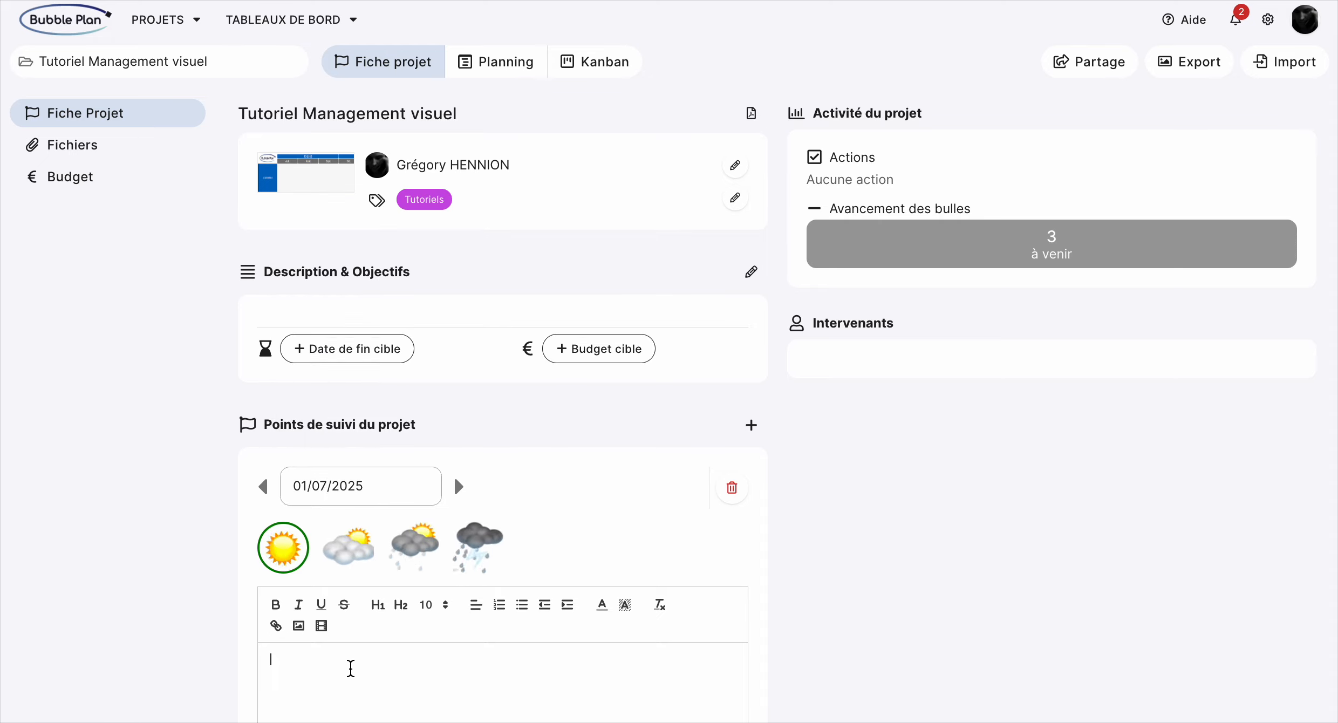
type("Informati")
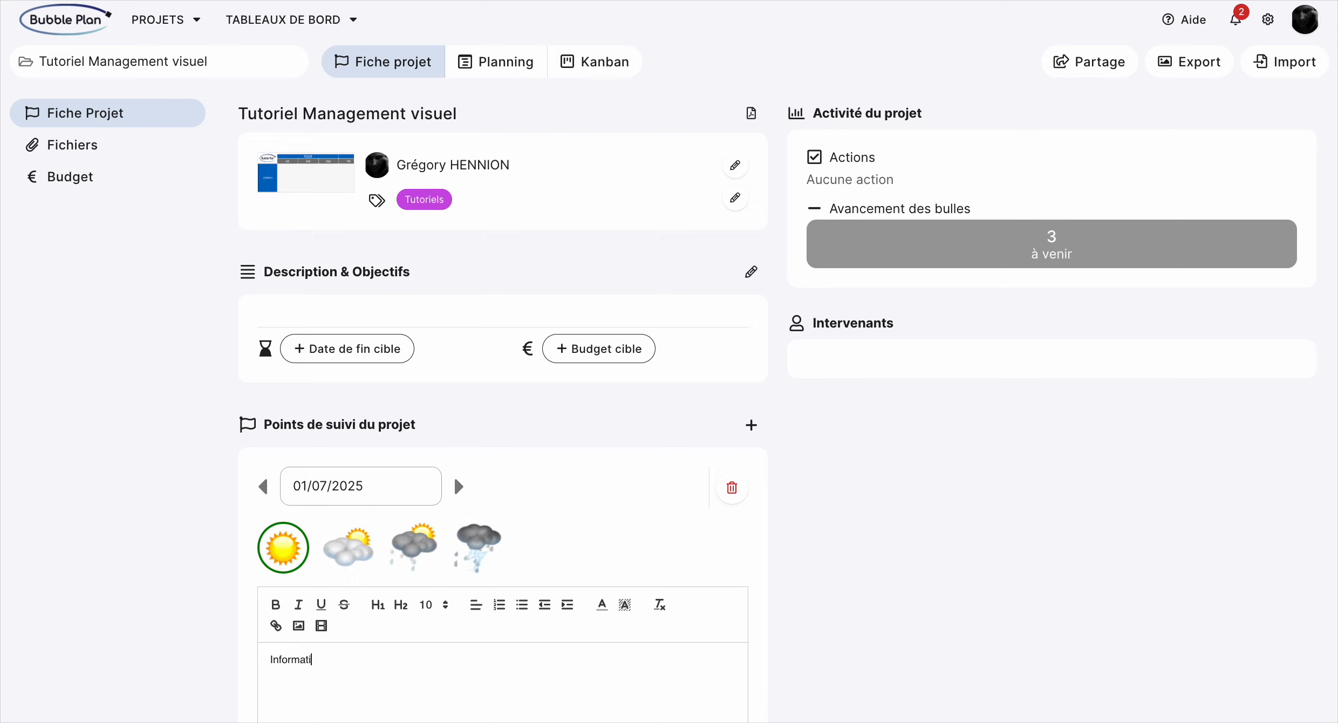
type("on")
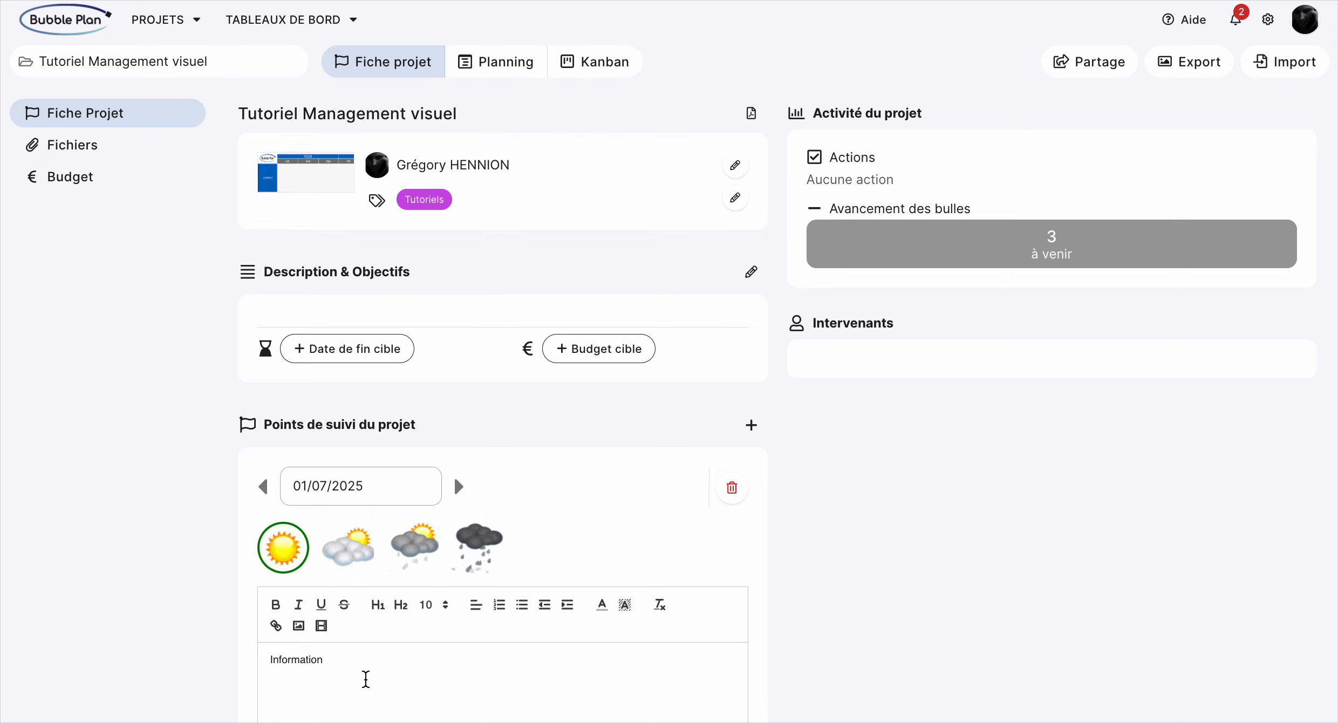
key("Return")
type("POINT")
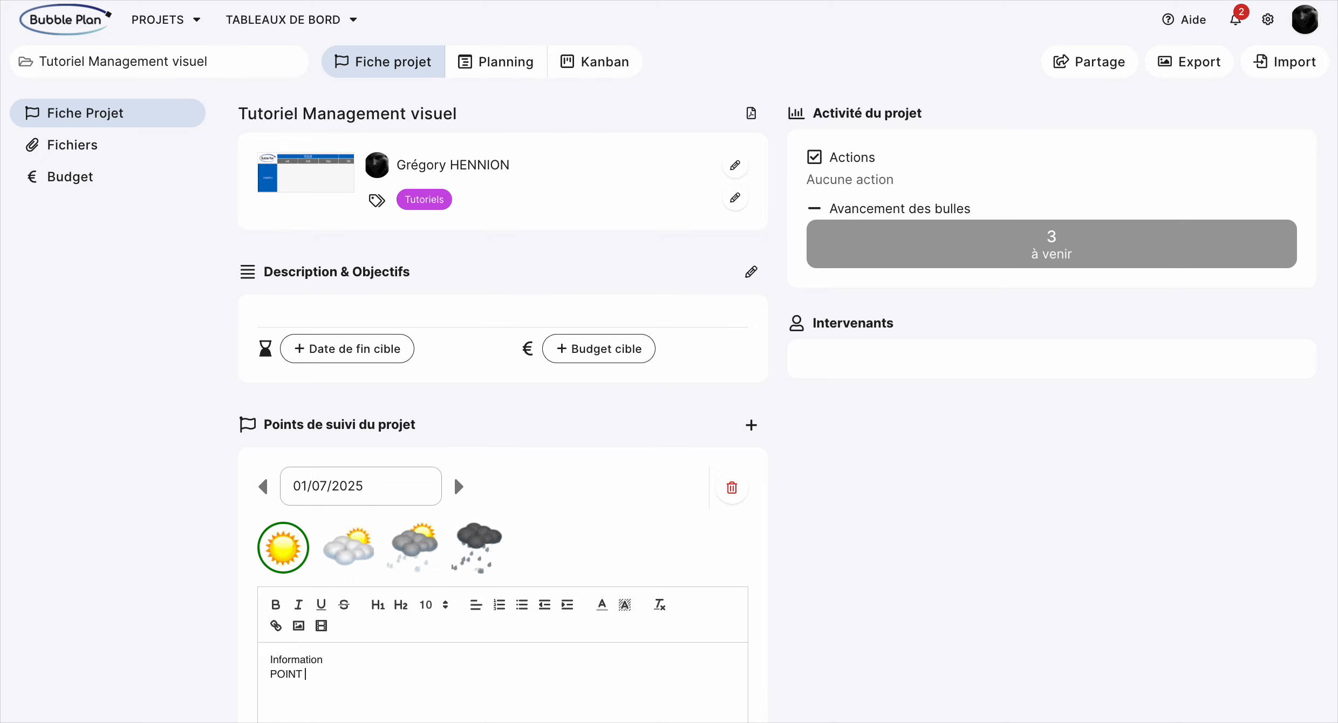
type(" HEDBO")
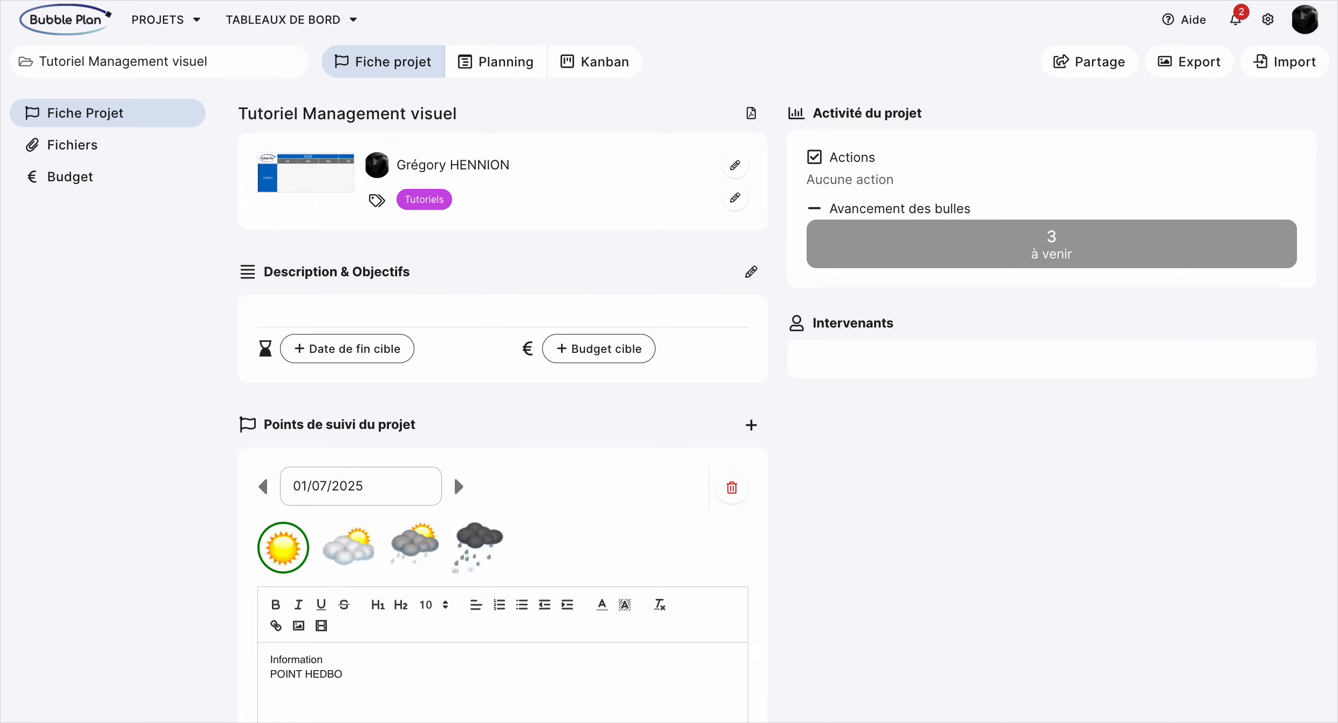
key("Return")
type("Remonté")
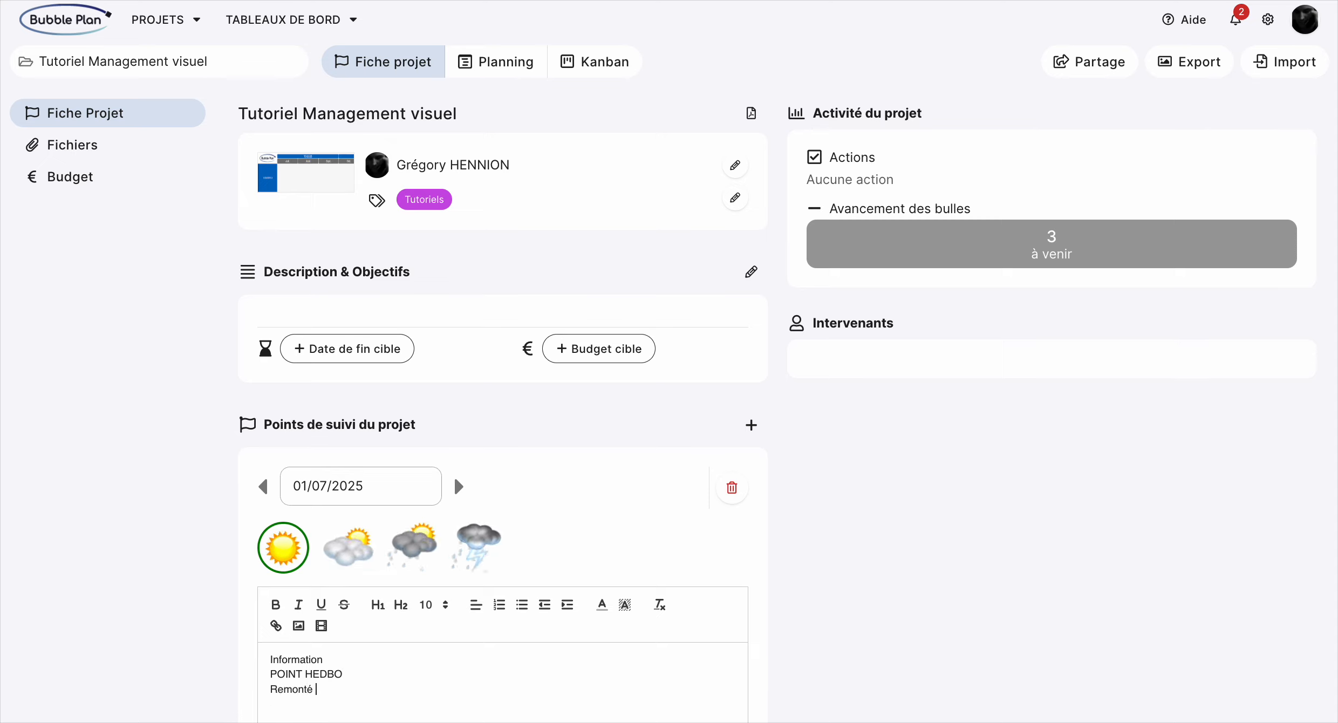
key("BackSpace")
type("e cr")
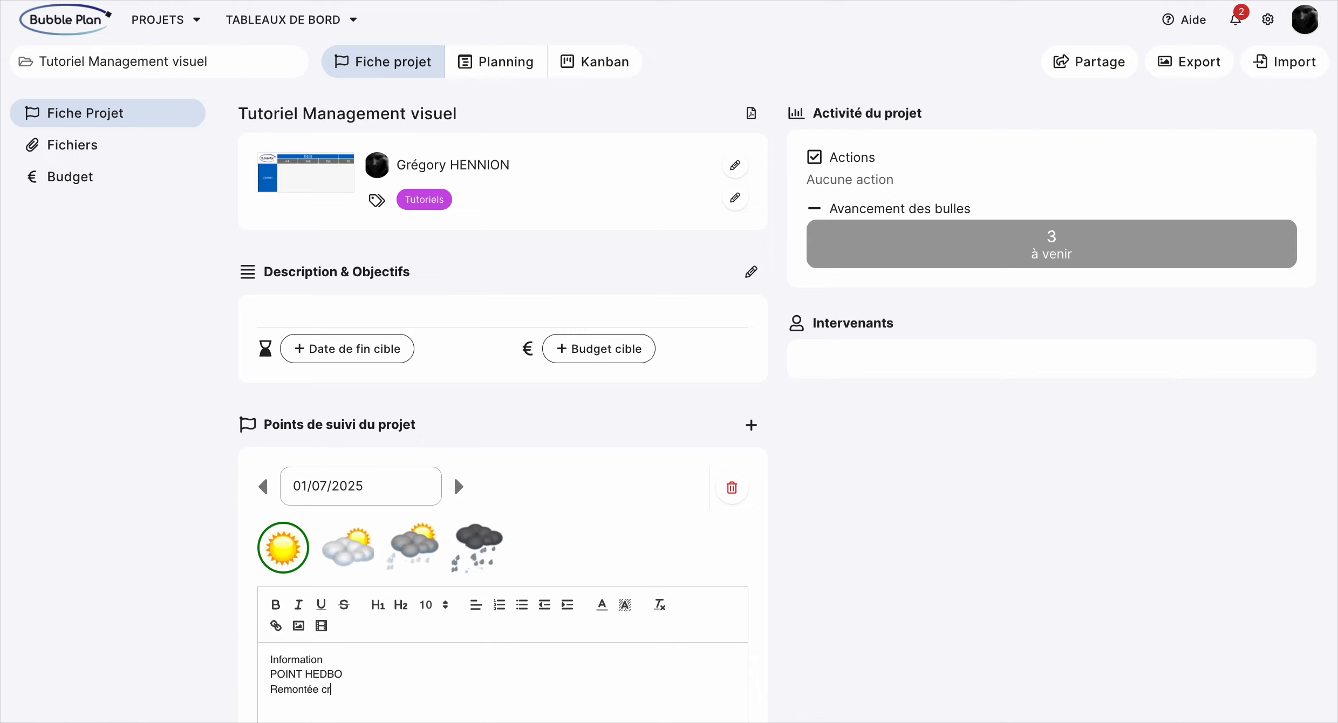
type("itioq")
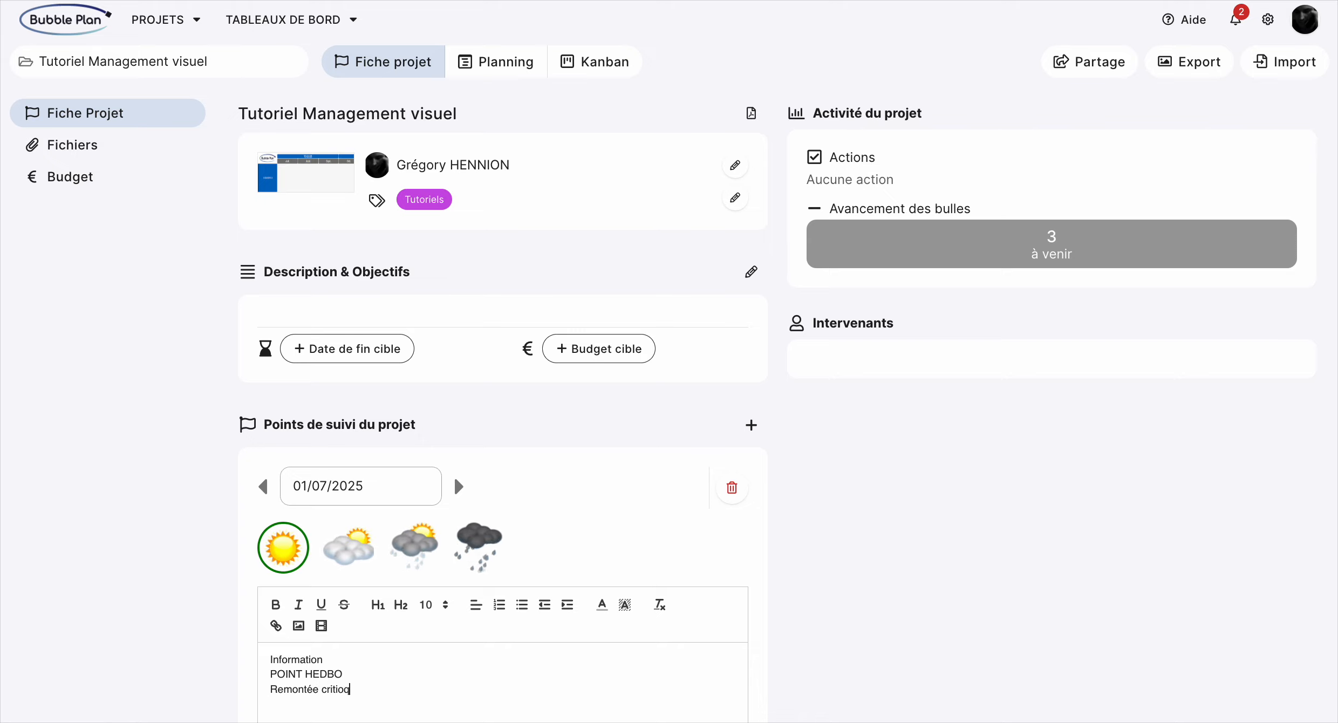
key("BackSpace")
key("BackSpace")
type("que")
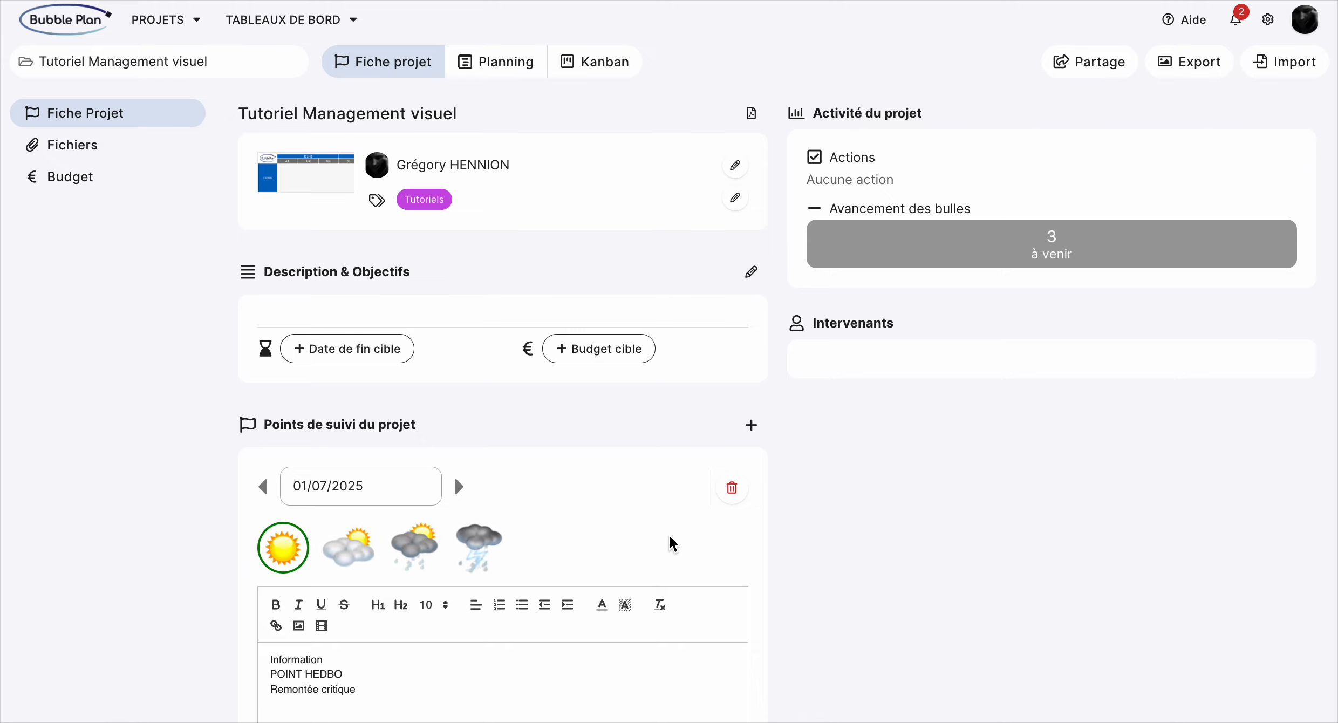
scroll(669, 539, "down", 4)
left_click(533, 571)
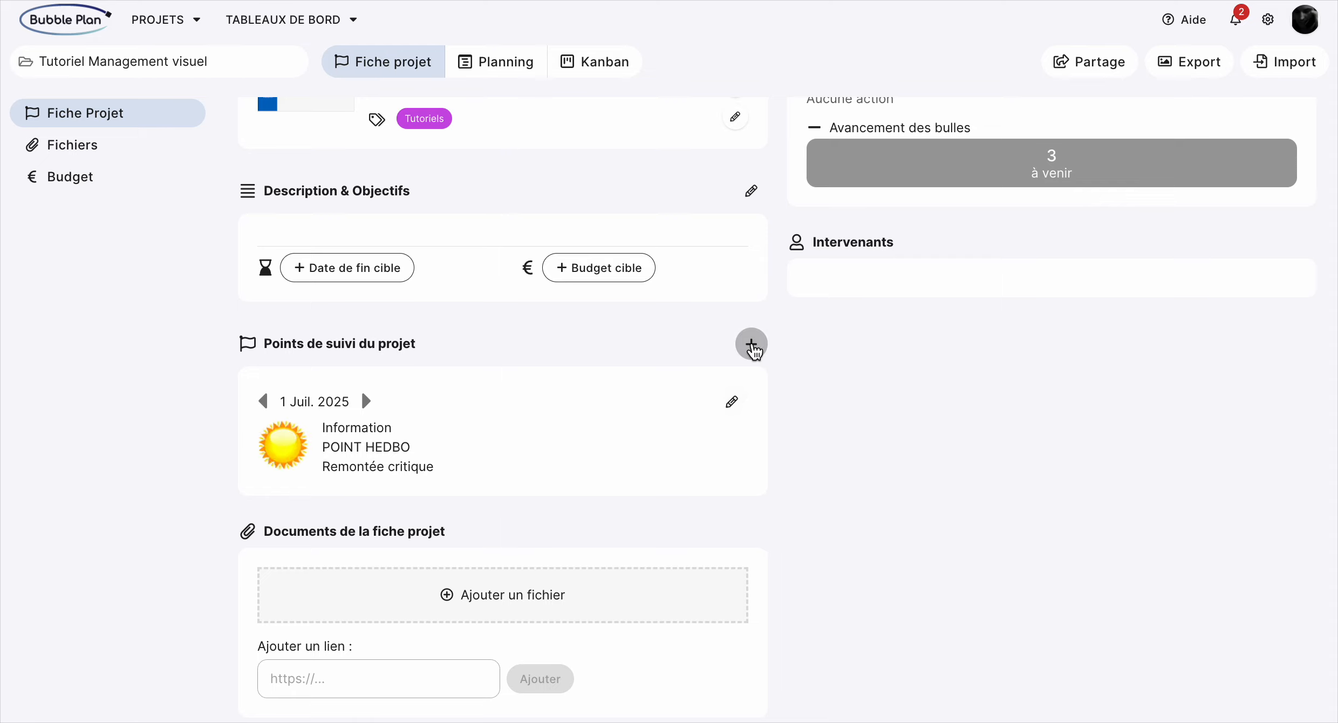
Set the date of the sunny follow-up point to 14/08/2025 and save it
left_click(752, 345)
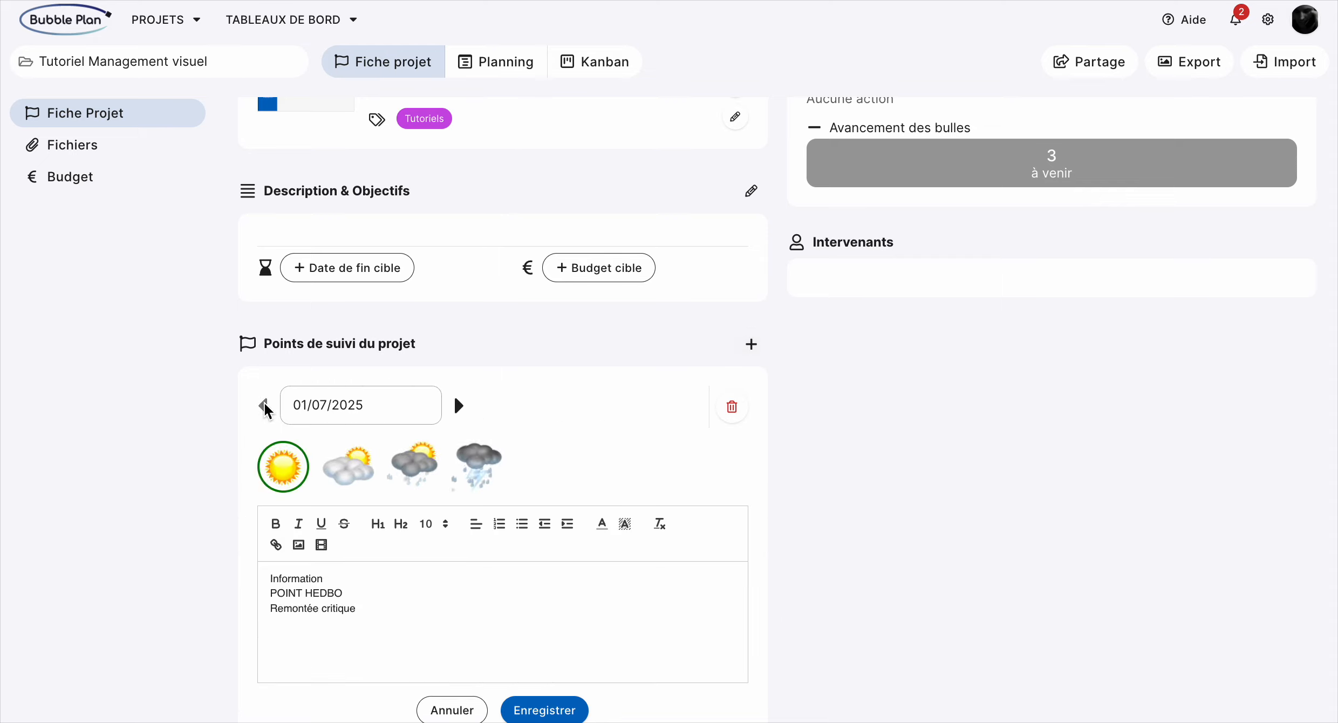
left_click(360, 403)
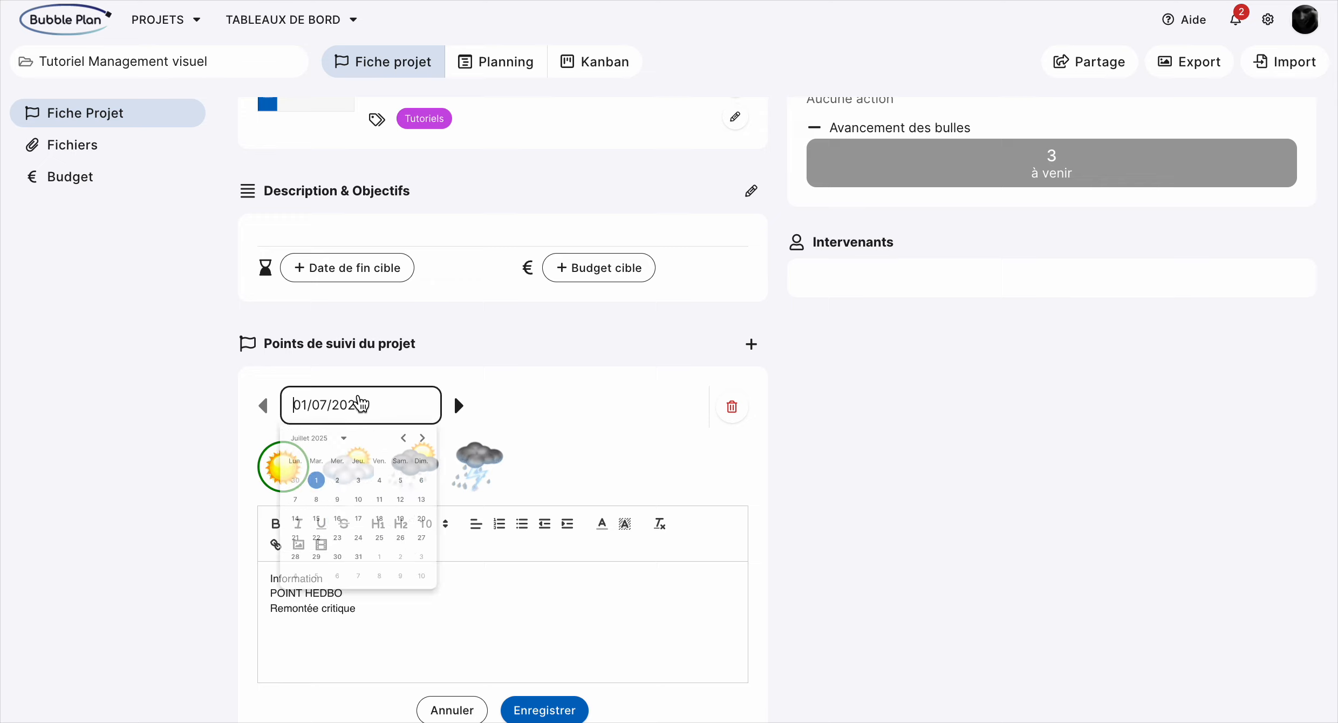
left_click(521, 447)
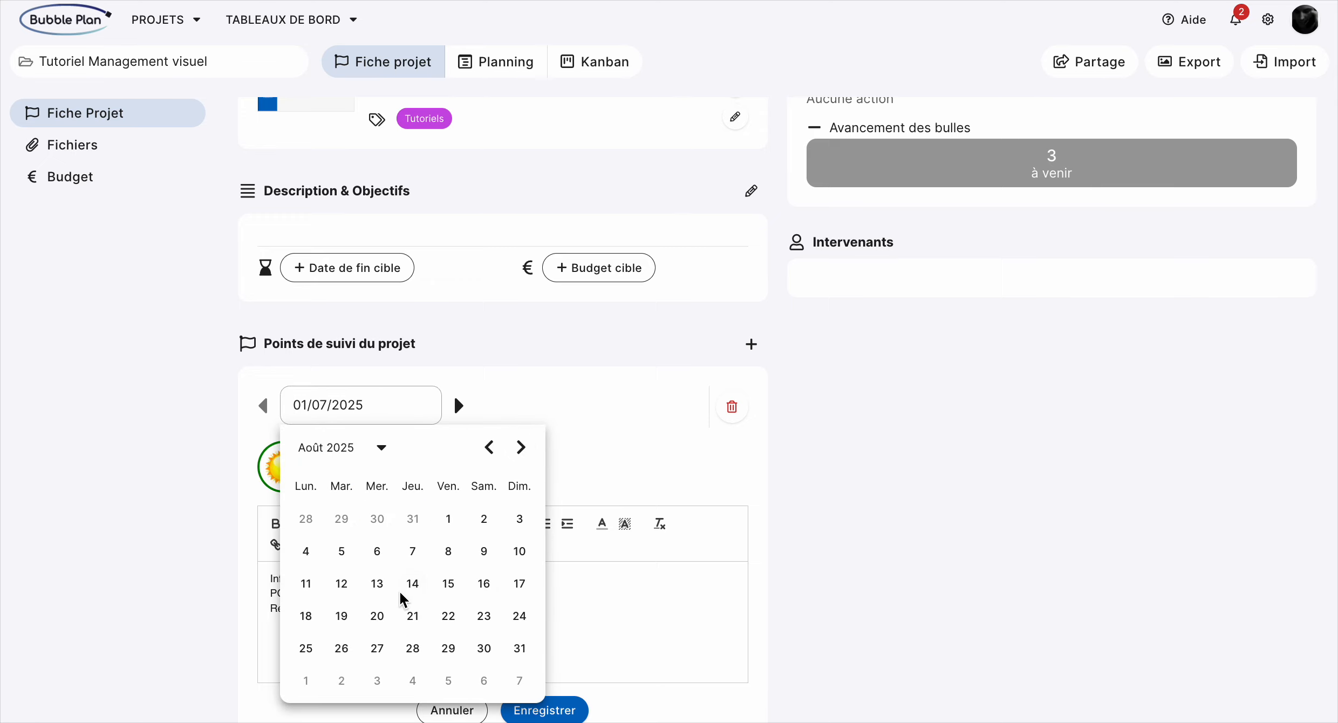
left_click(413, 585)
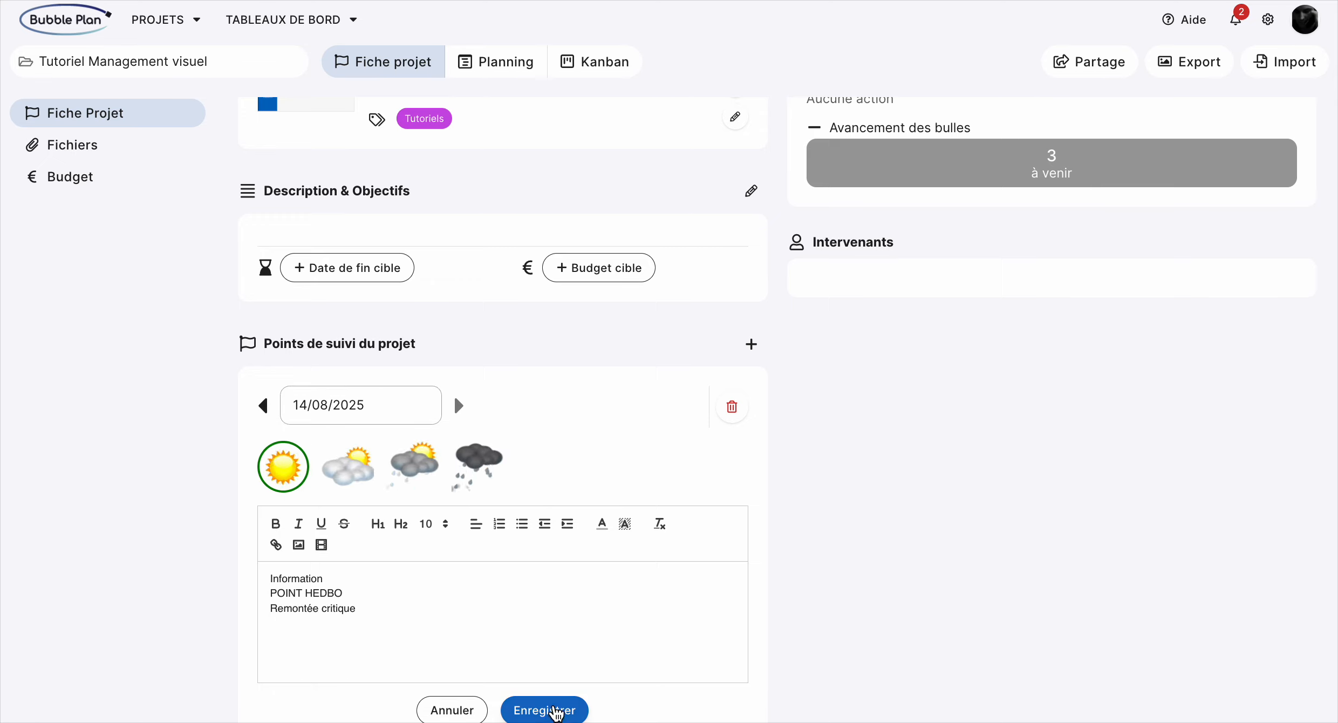
left_click(545, 710)
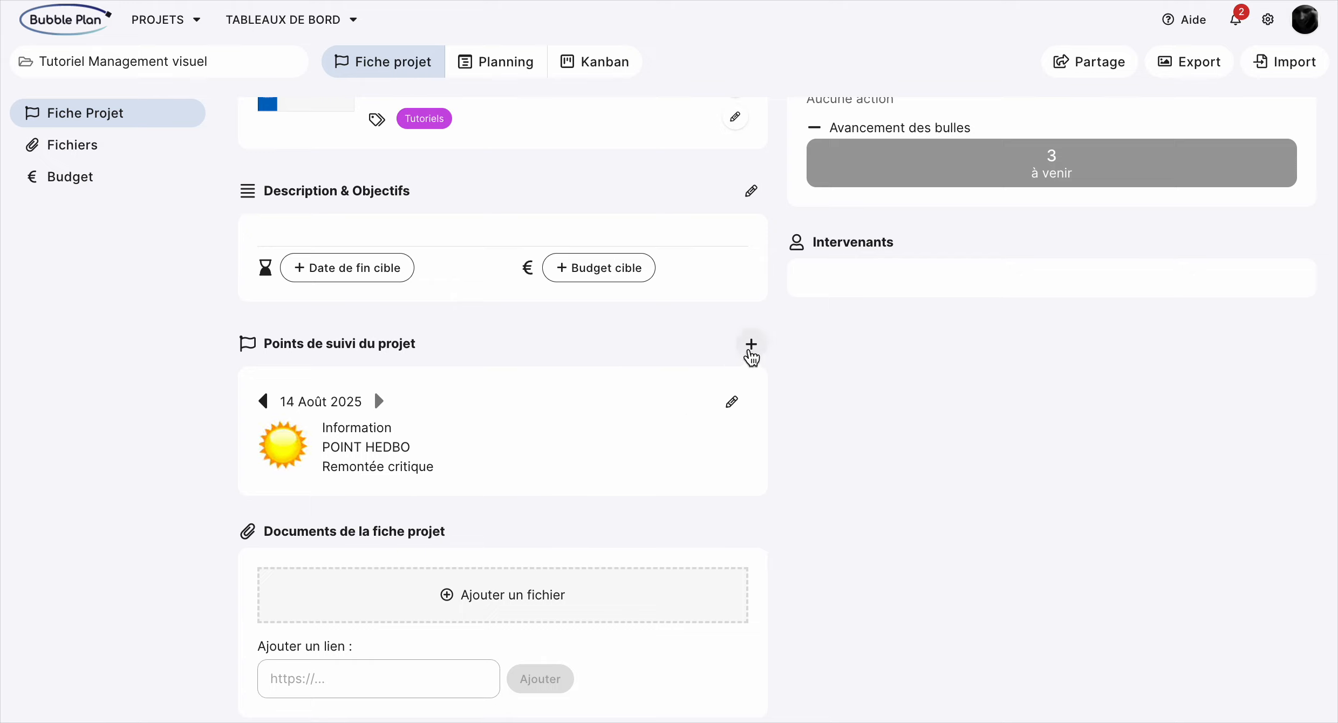
Add another project follow-up point with the partly cloudy weather symbol and the note "Test", and save it
left_click(750, 353)
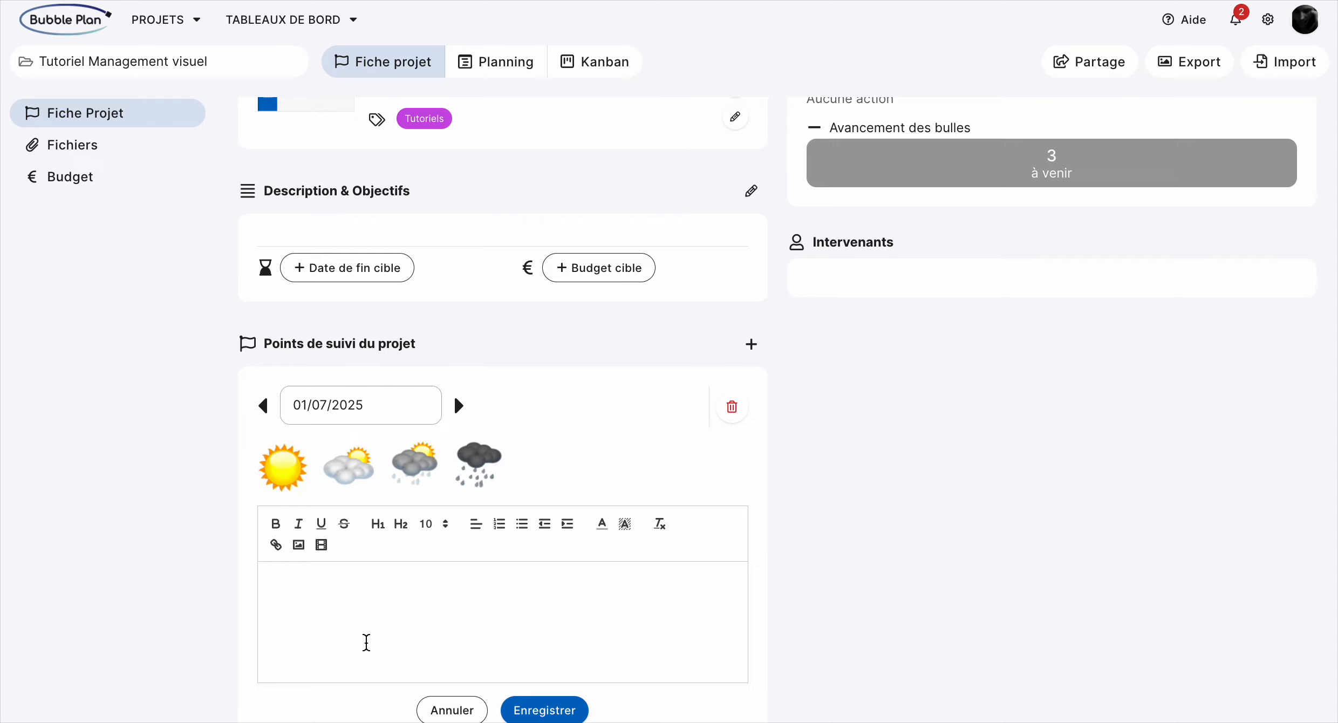
left_click(353, 473)
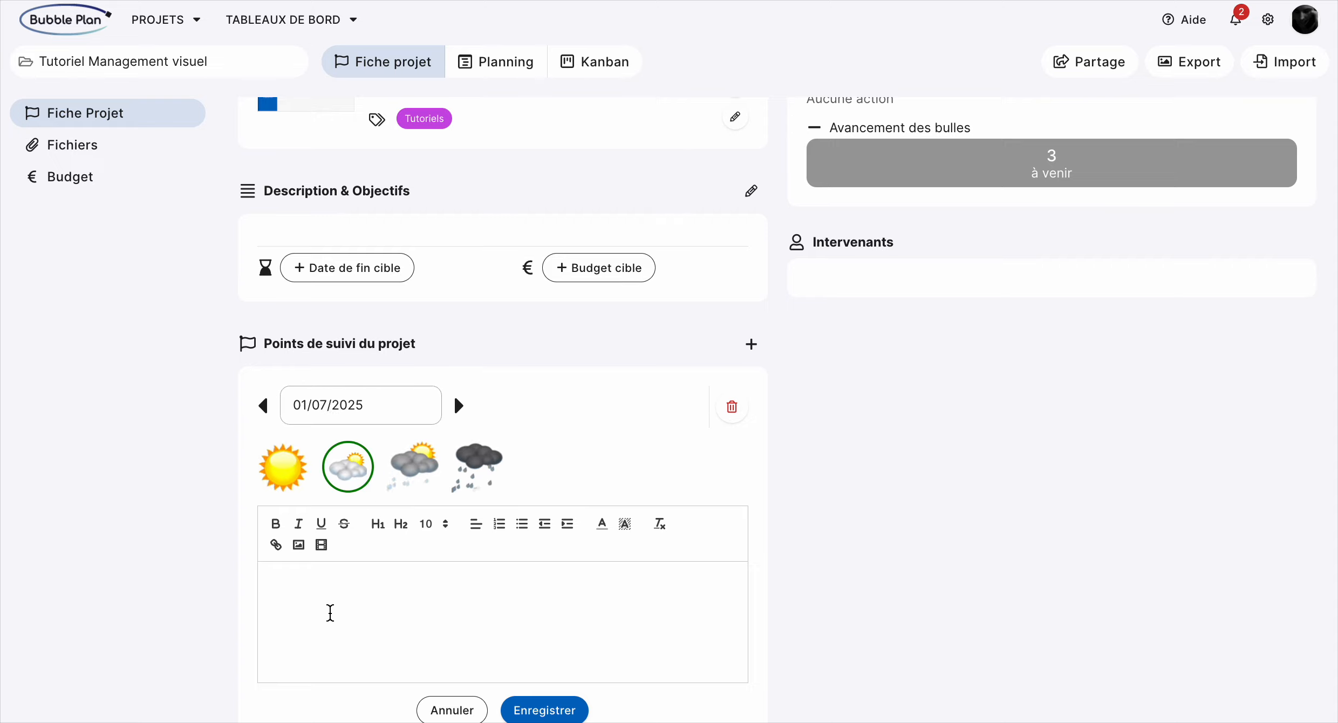
left_click(331, 612)
type("Test")
left_click(550, 712)
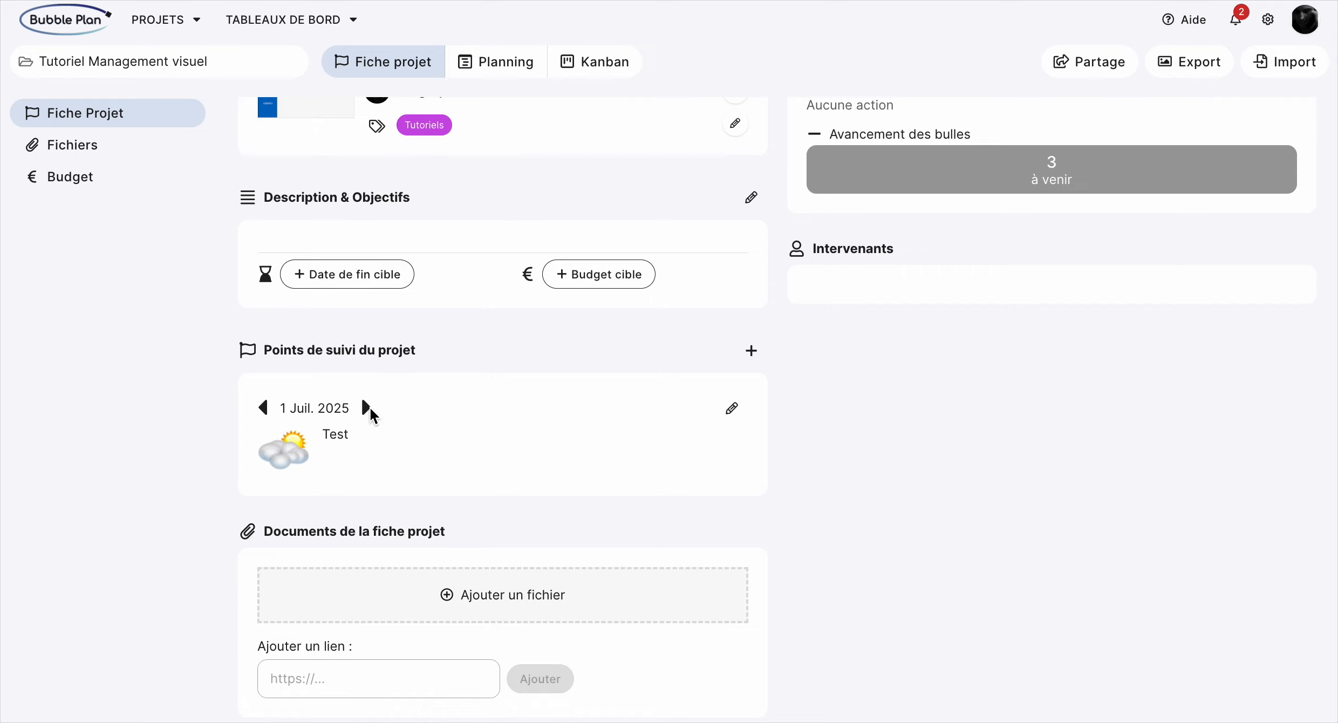
Browse forward through the project's follow-up points to the 14 Août 2025 entry
left_click(367, 408)
left_click(375, 409)
left_click(365, 408)
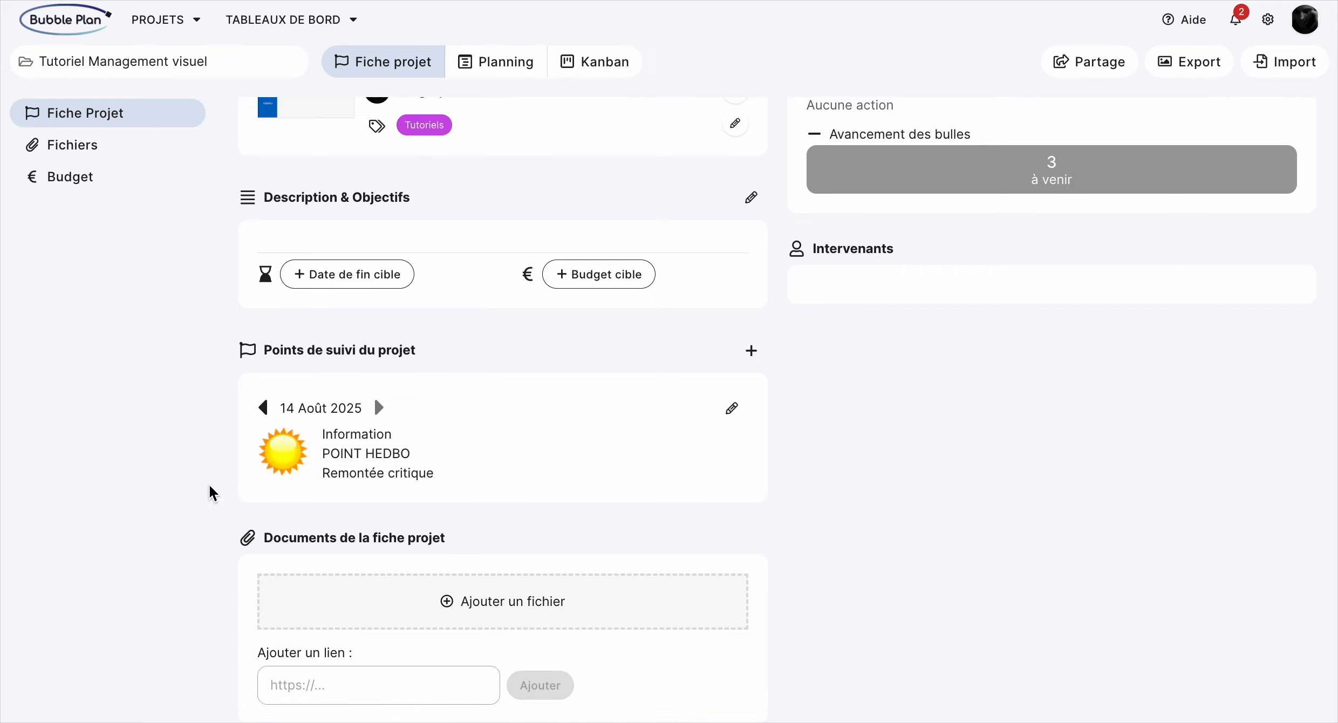
left_click(353, 22)
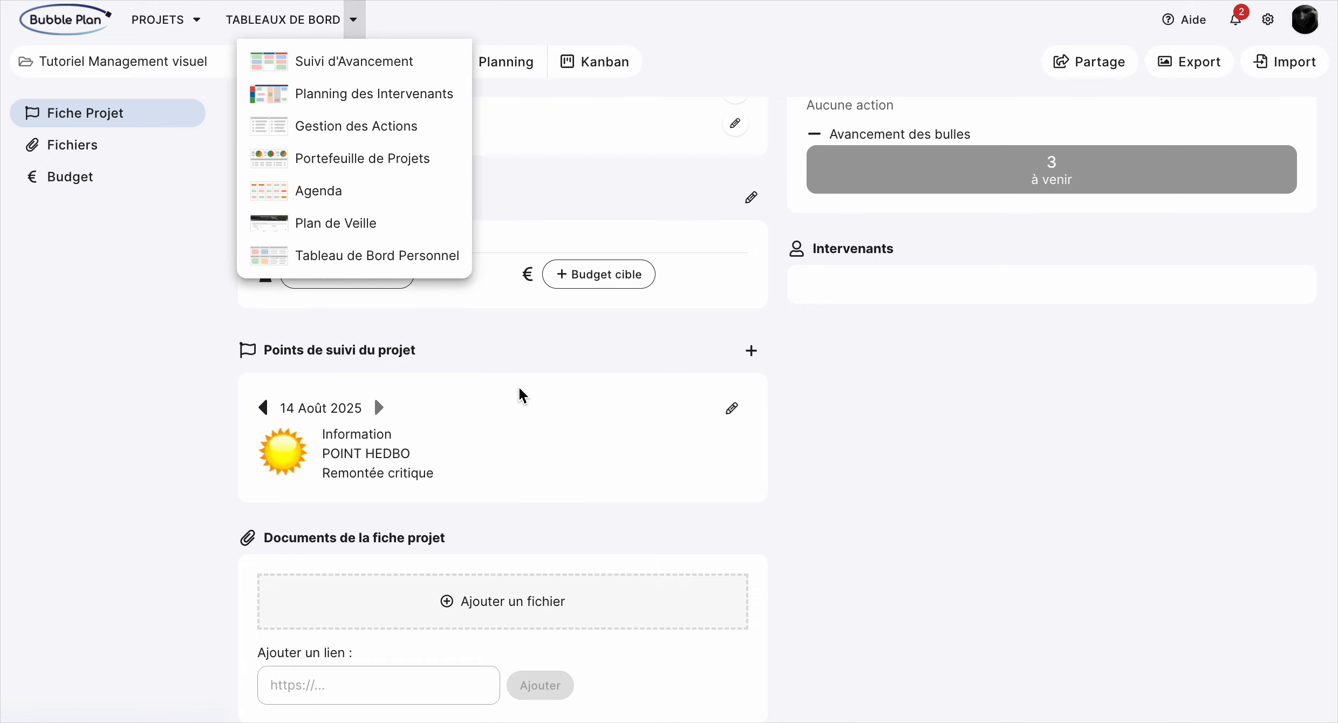
left_click(496, 342)
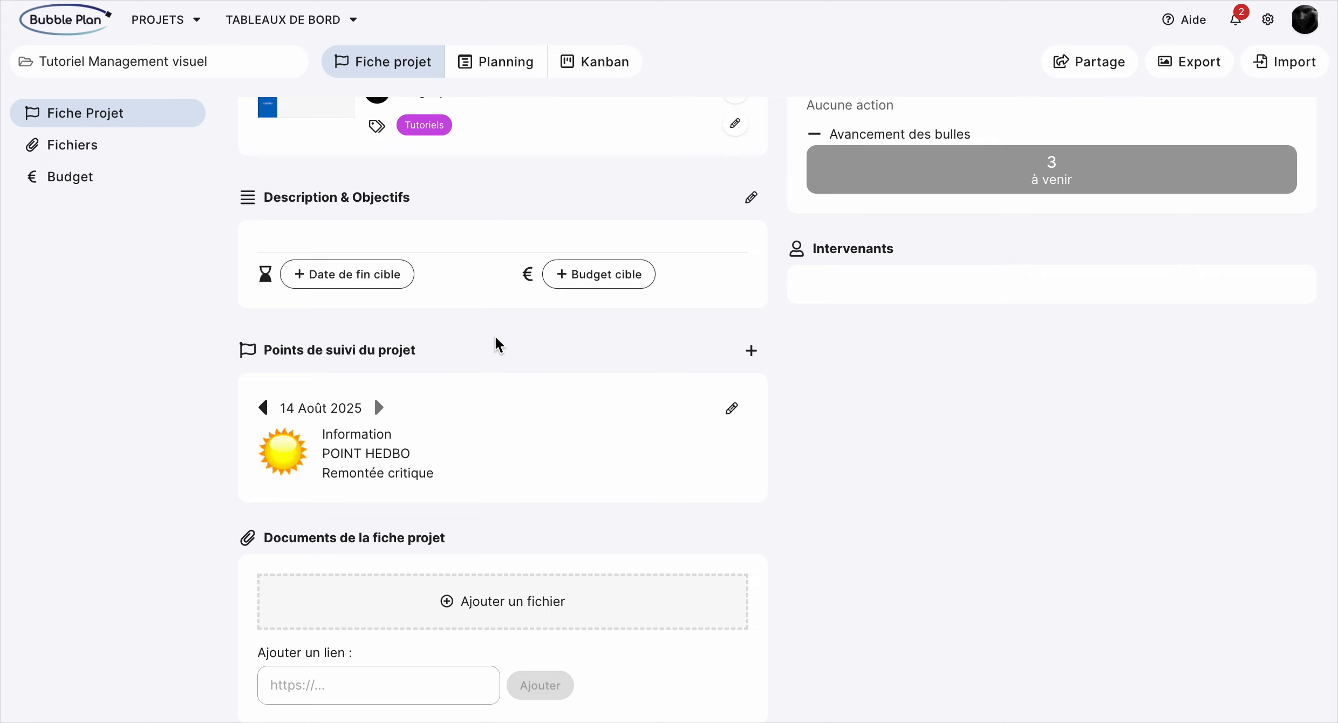
scroll(497, 342, "up", 2)
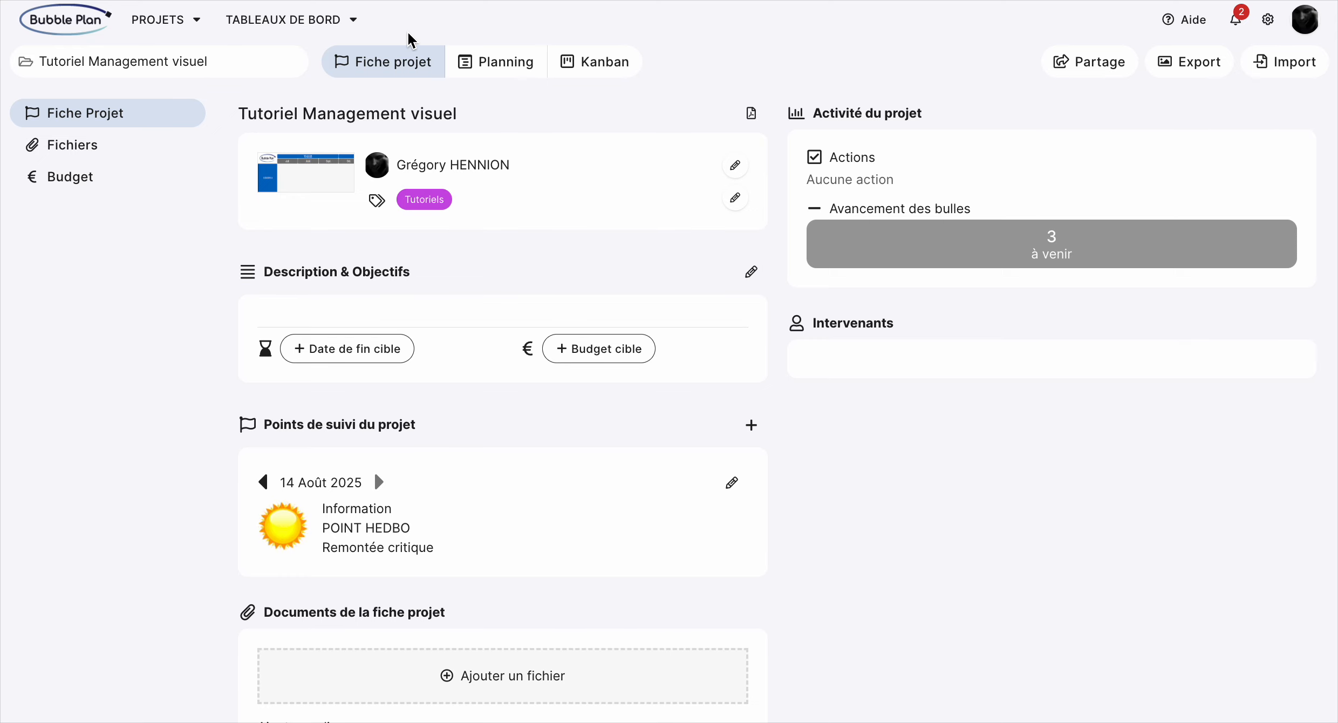
Return to the project planning and examine its icon and colour filter options without applying a filter
left_click(503, 68)
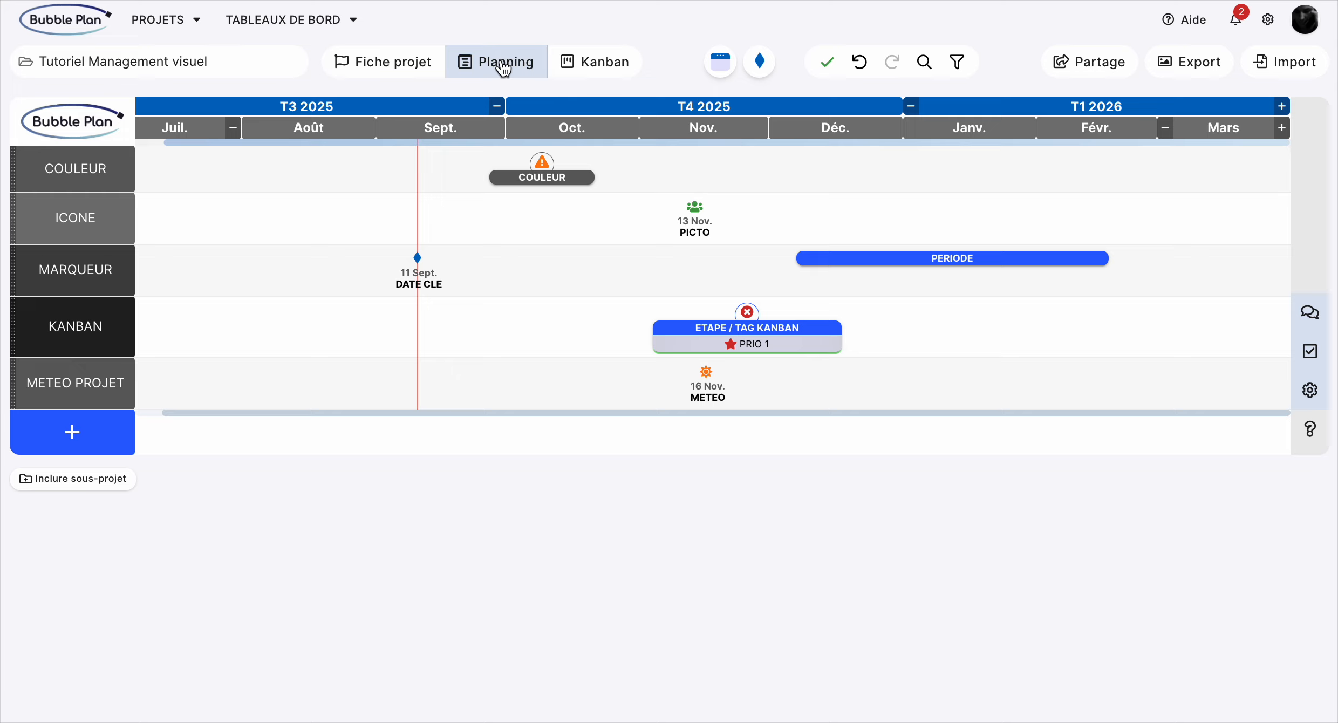
left_click(957, 61)
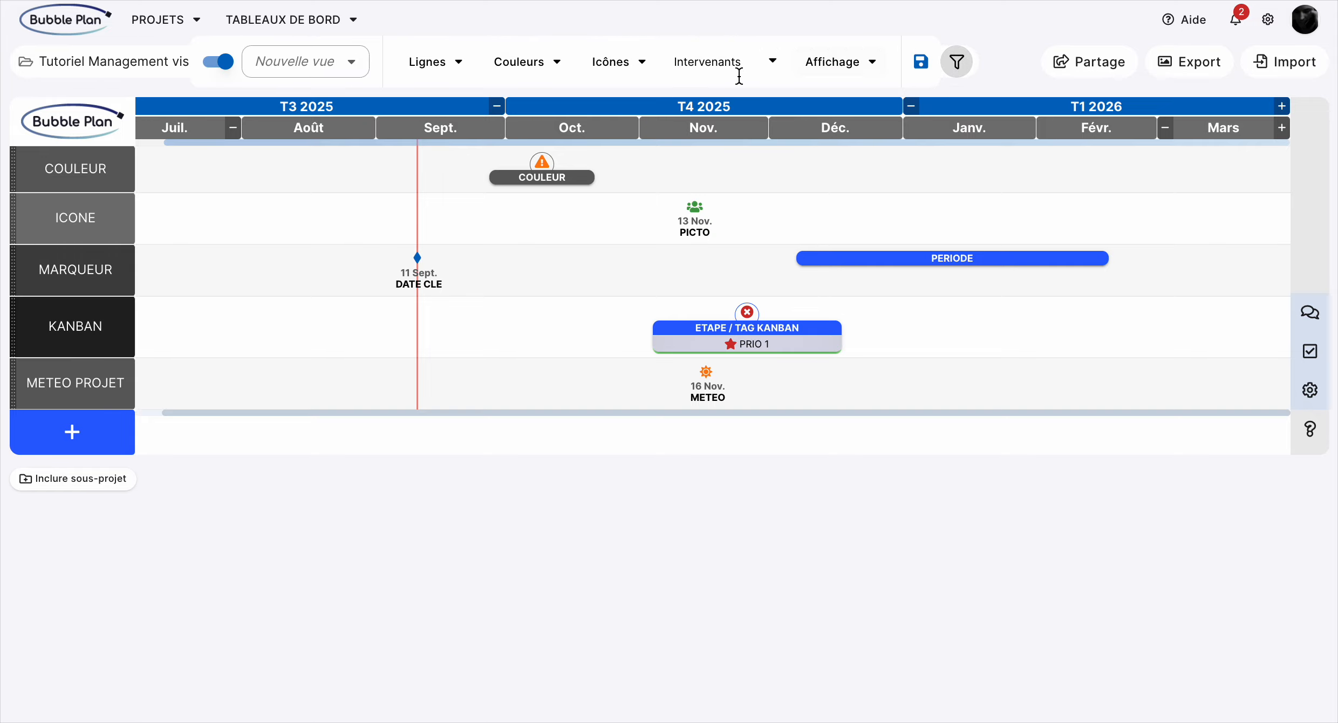
left_click(642, 63)
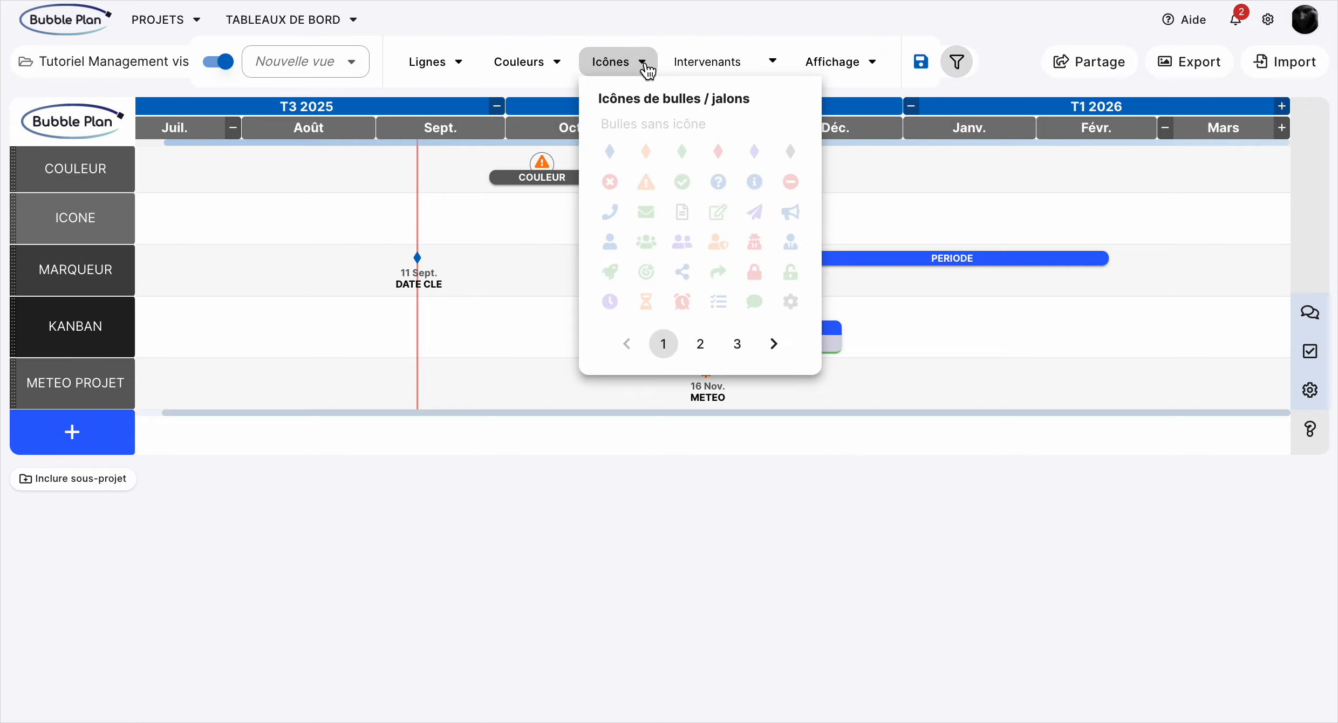
left_click(558, 64)
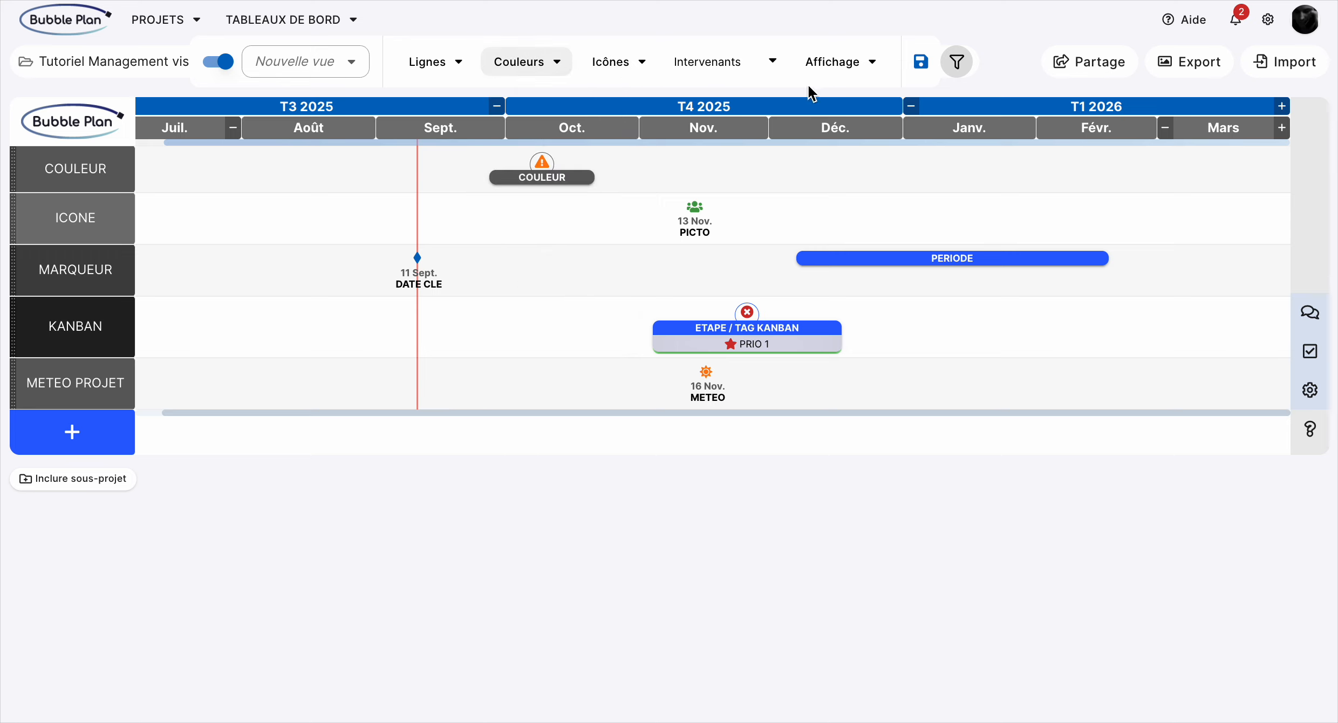
left_click(959, 65)
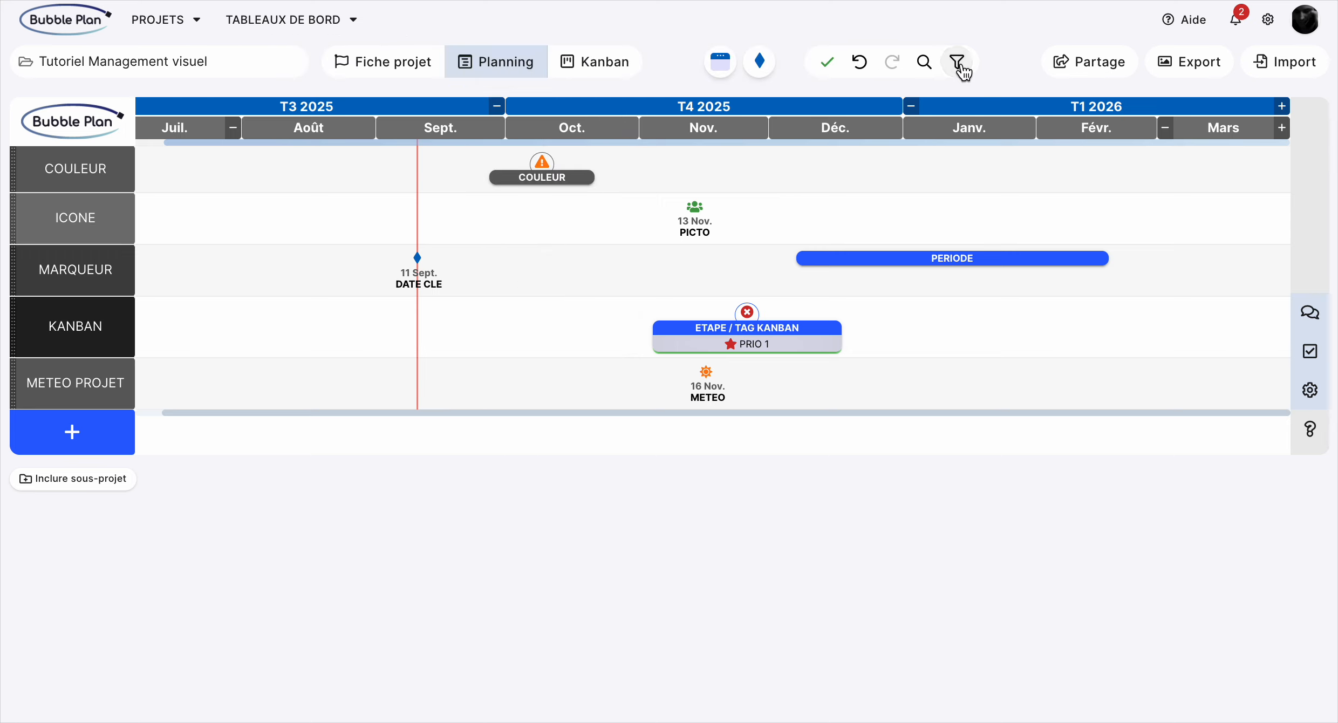